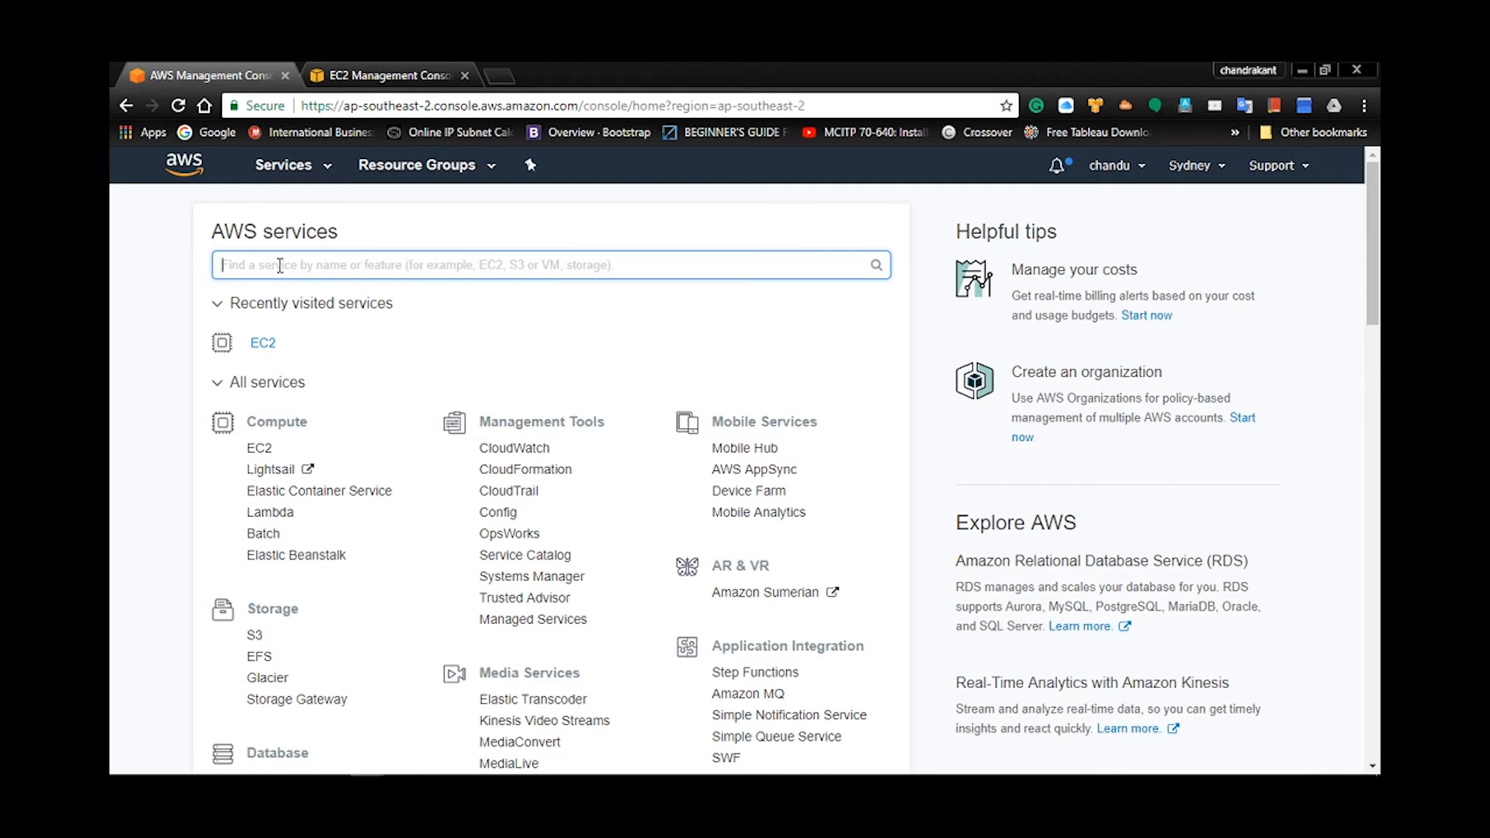
Start launching an EC2 instance from the Amazon Linux AMI 2017.09.1 (HVM) image with the t2.micro instance type
click(266, 343)
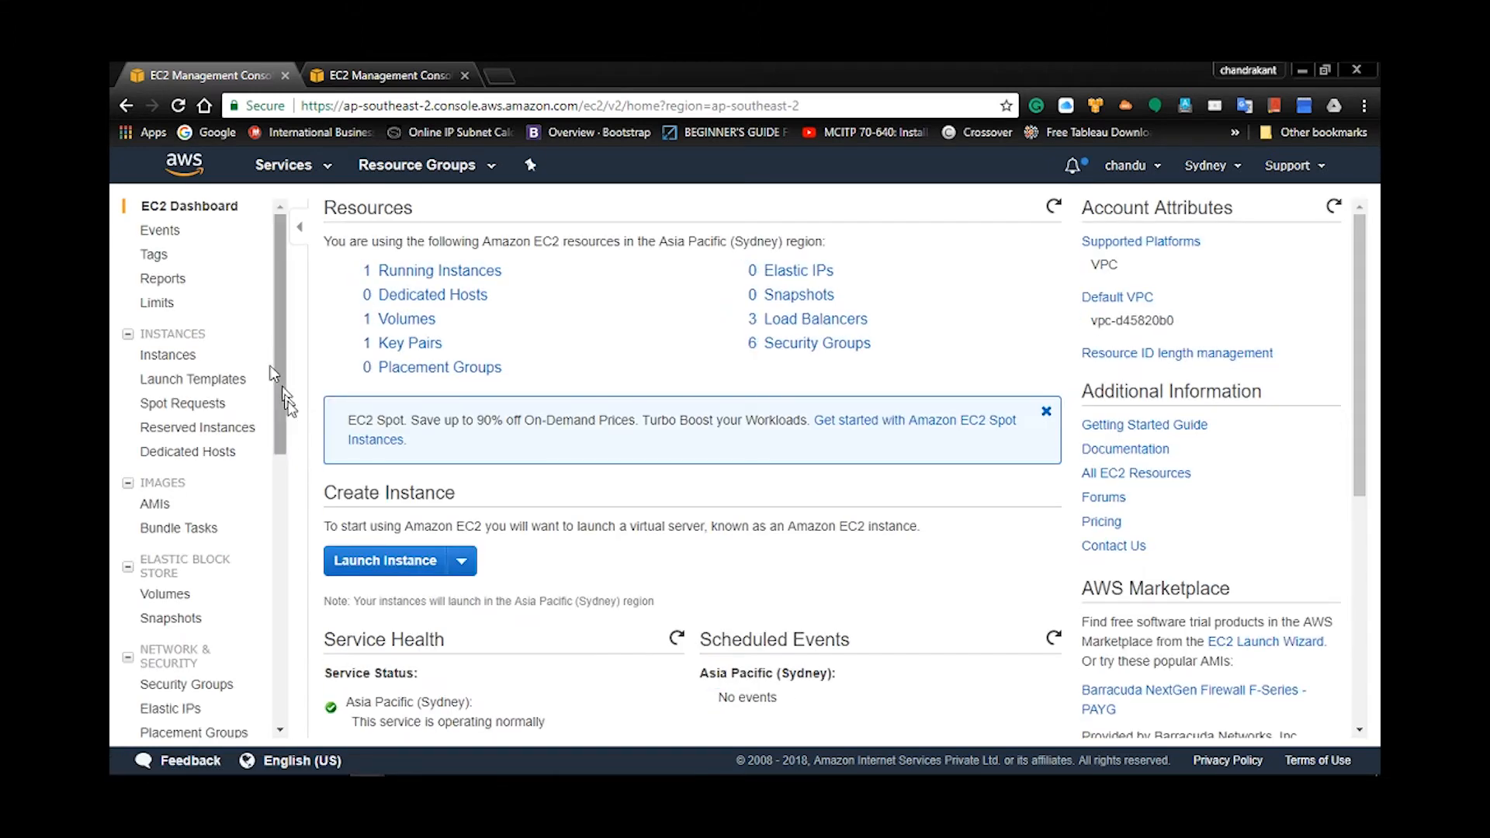
click(370, 561)
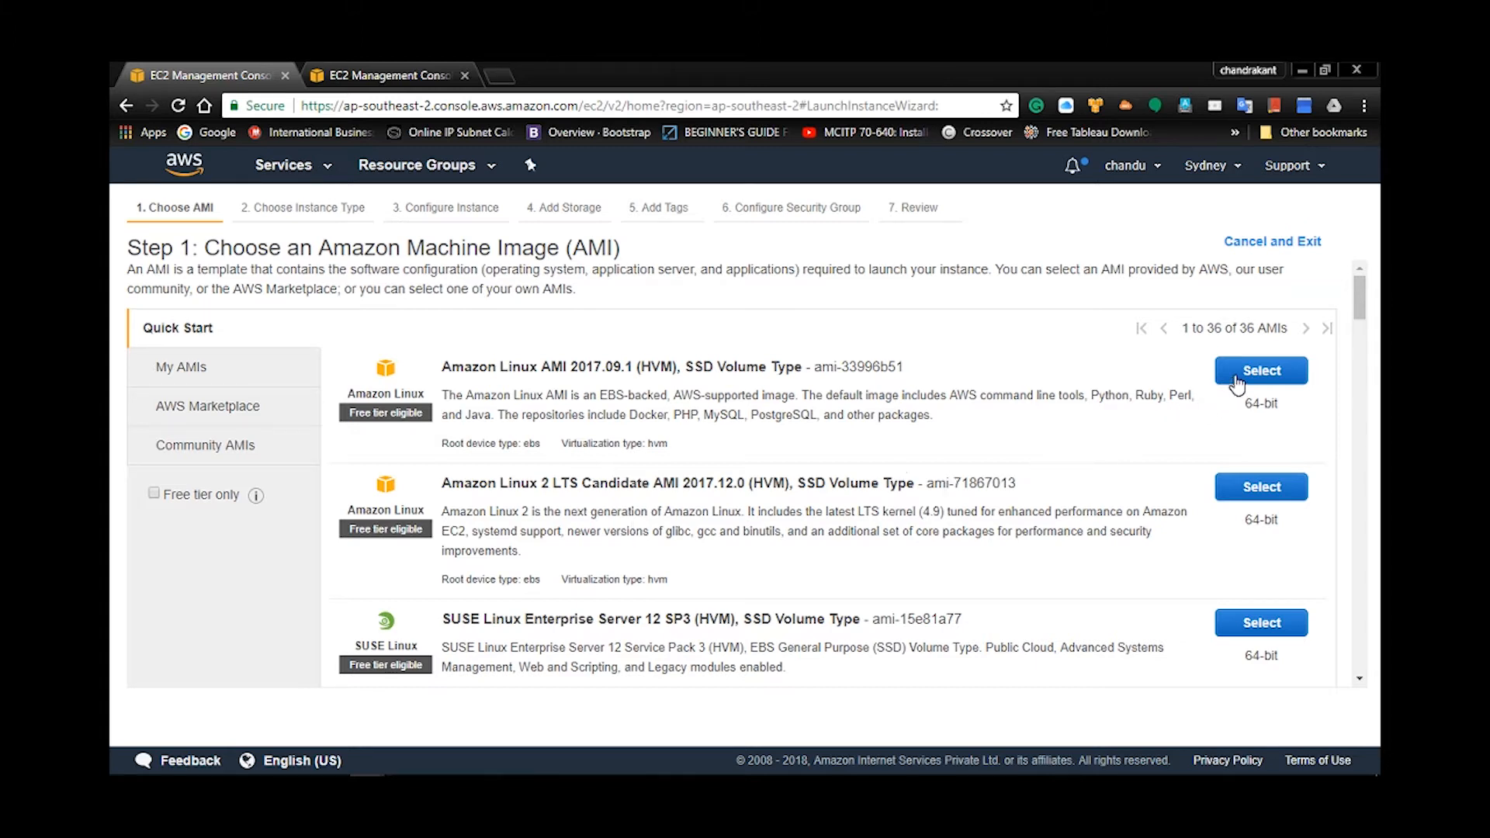
click(1237, 381)
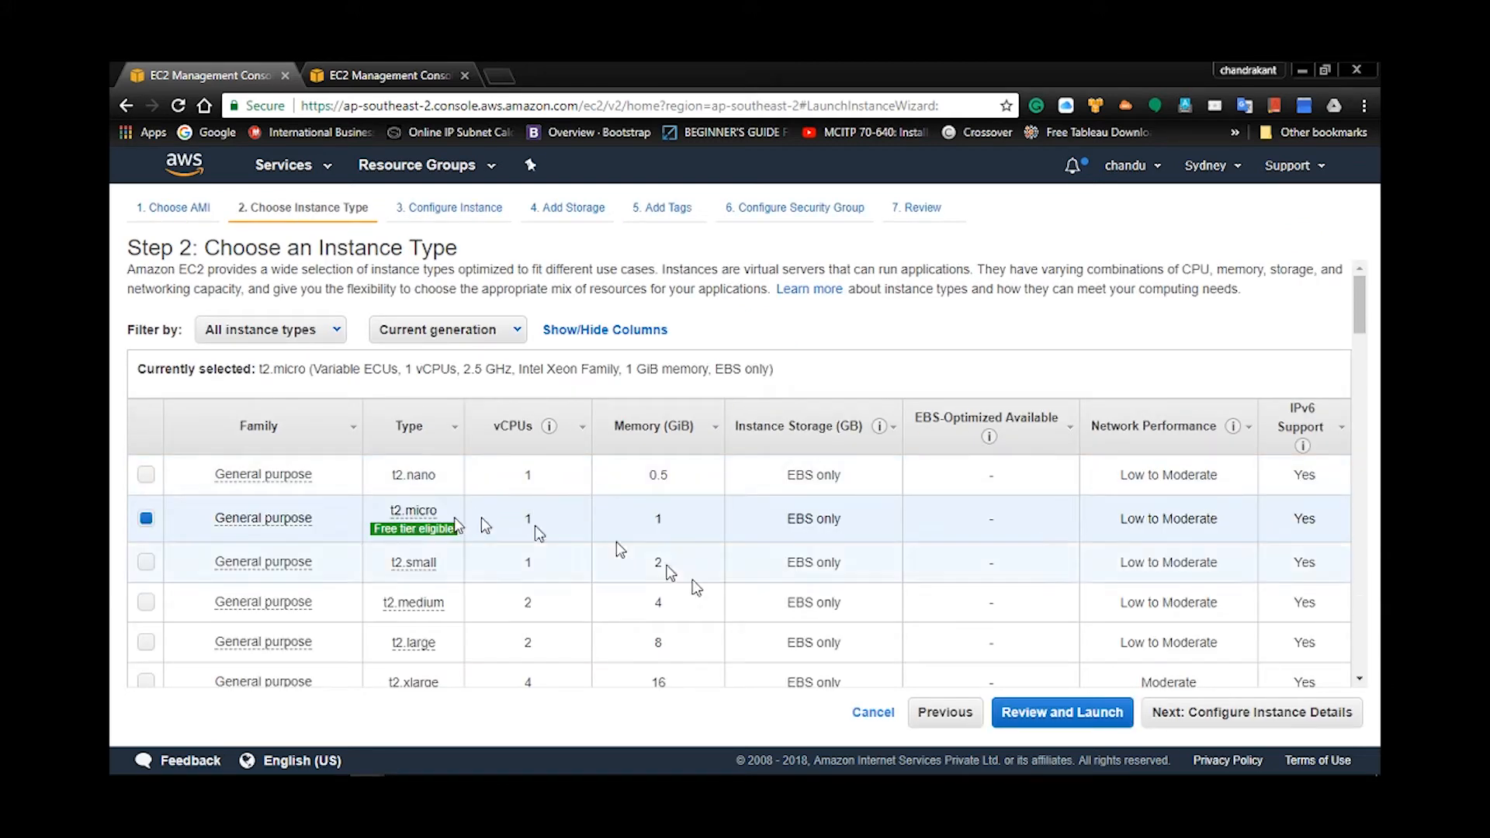
click(1172, 713)
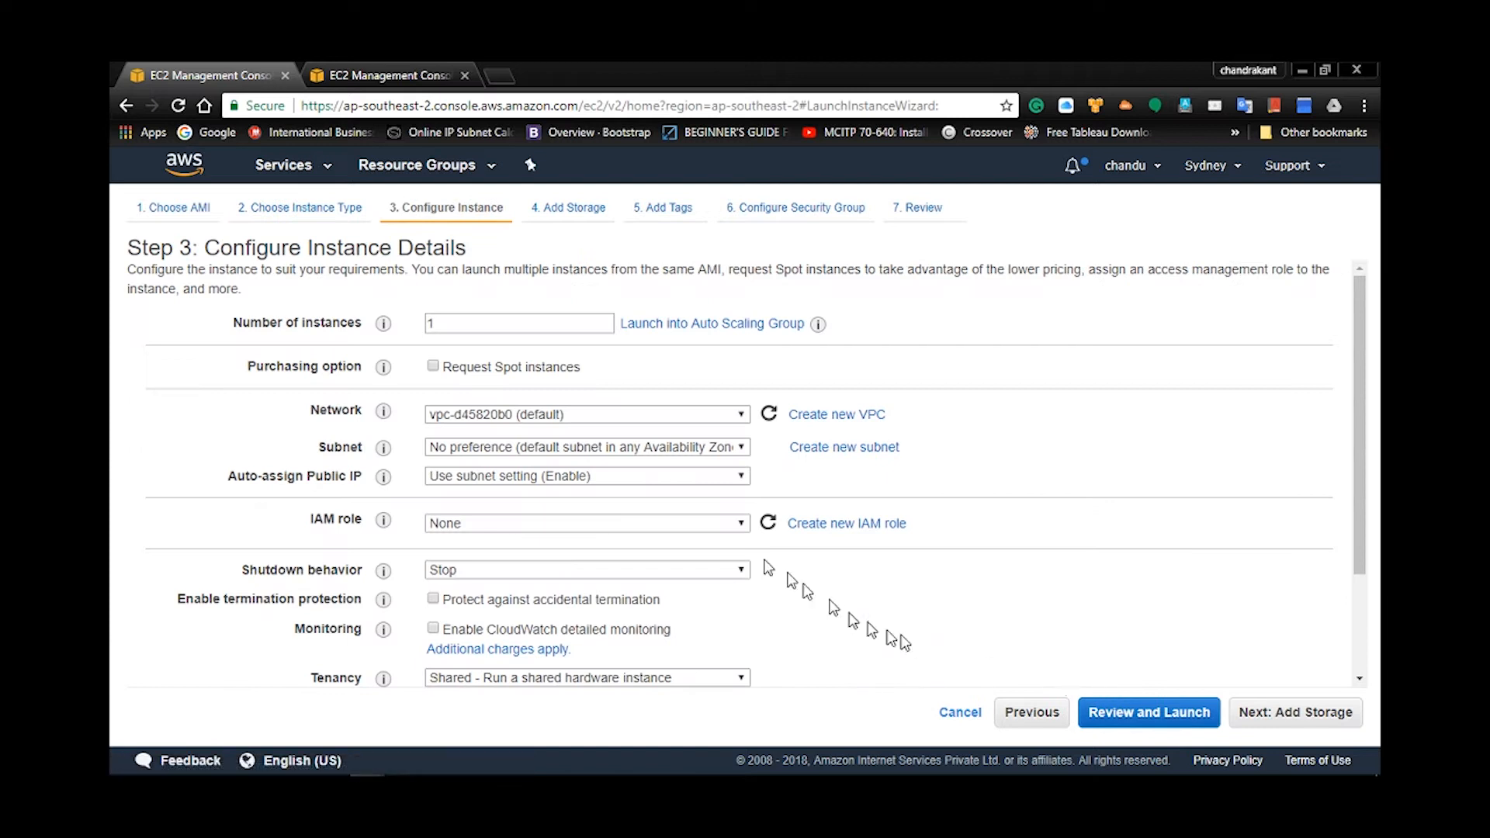
Assign the instance to subnet-4dfb8e14 in ap-southeast-2c and accept the default storage settings
mouse_move(383, 323)
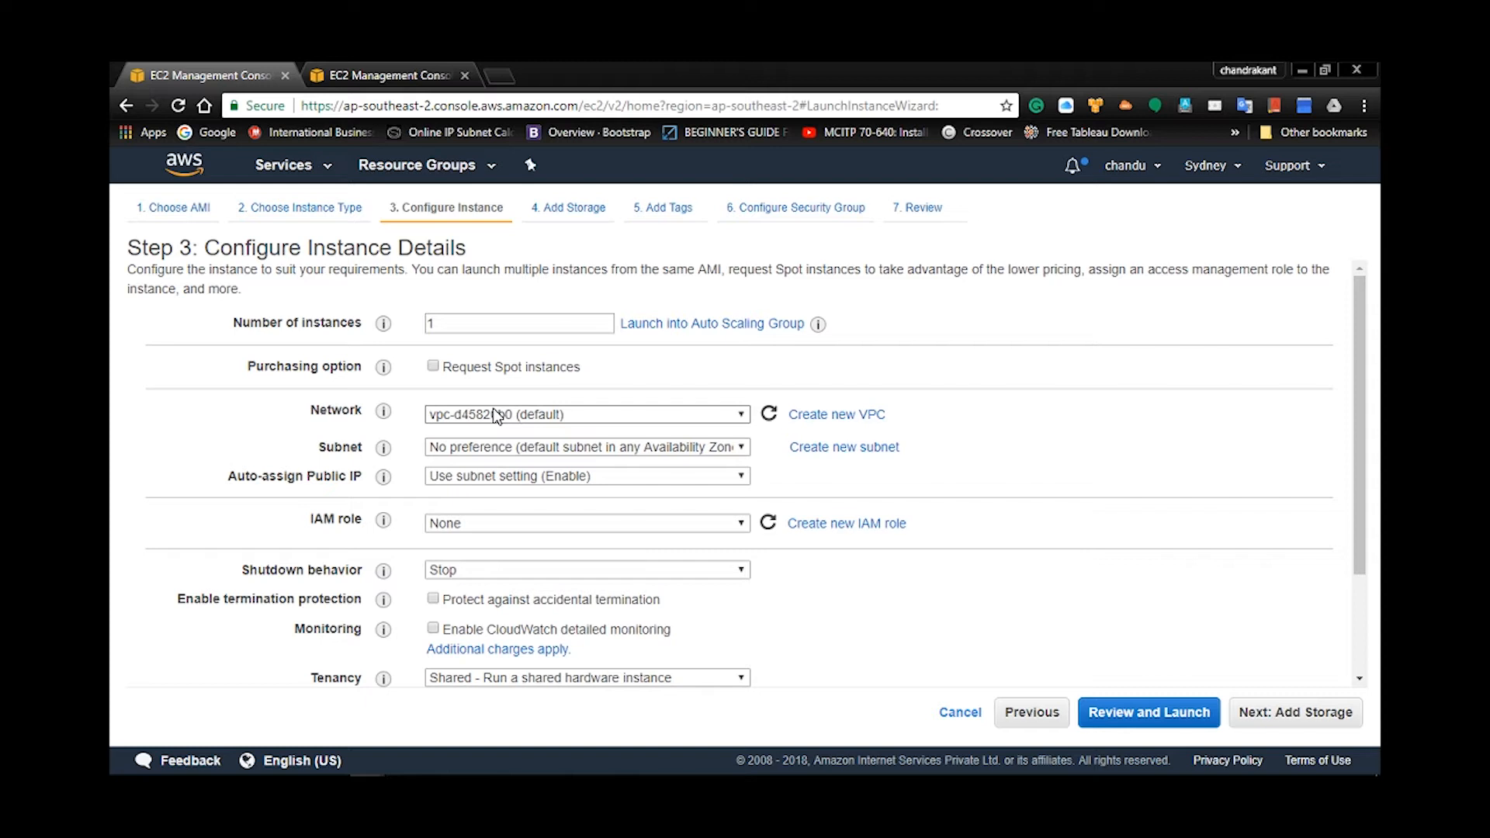
click(499, 447)
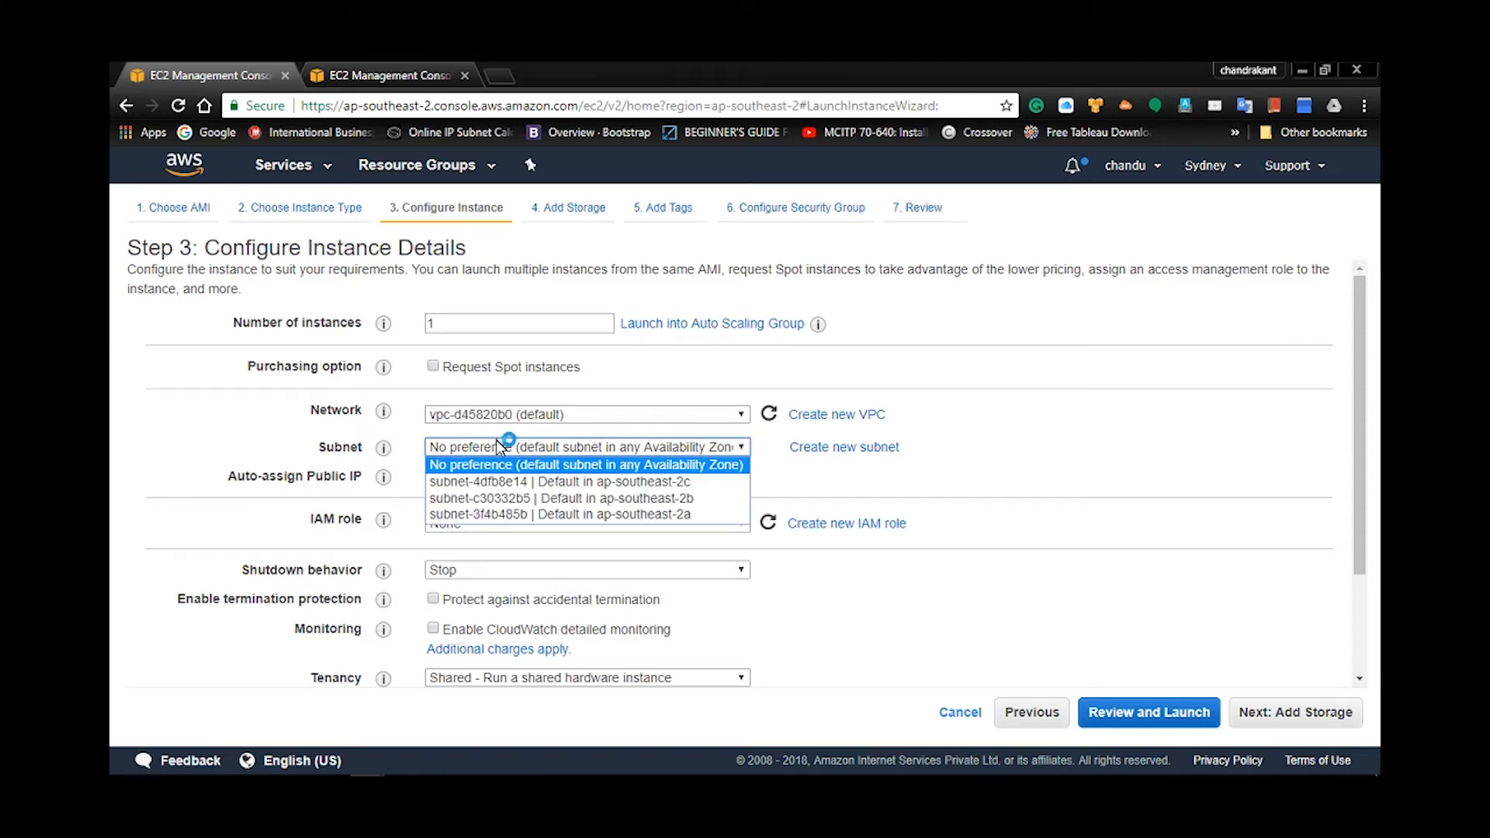
click(505, 480)
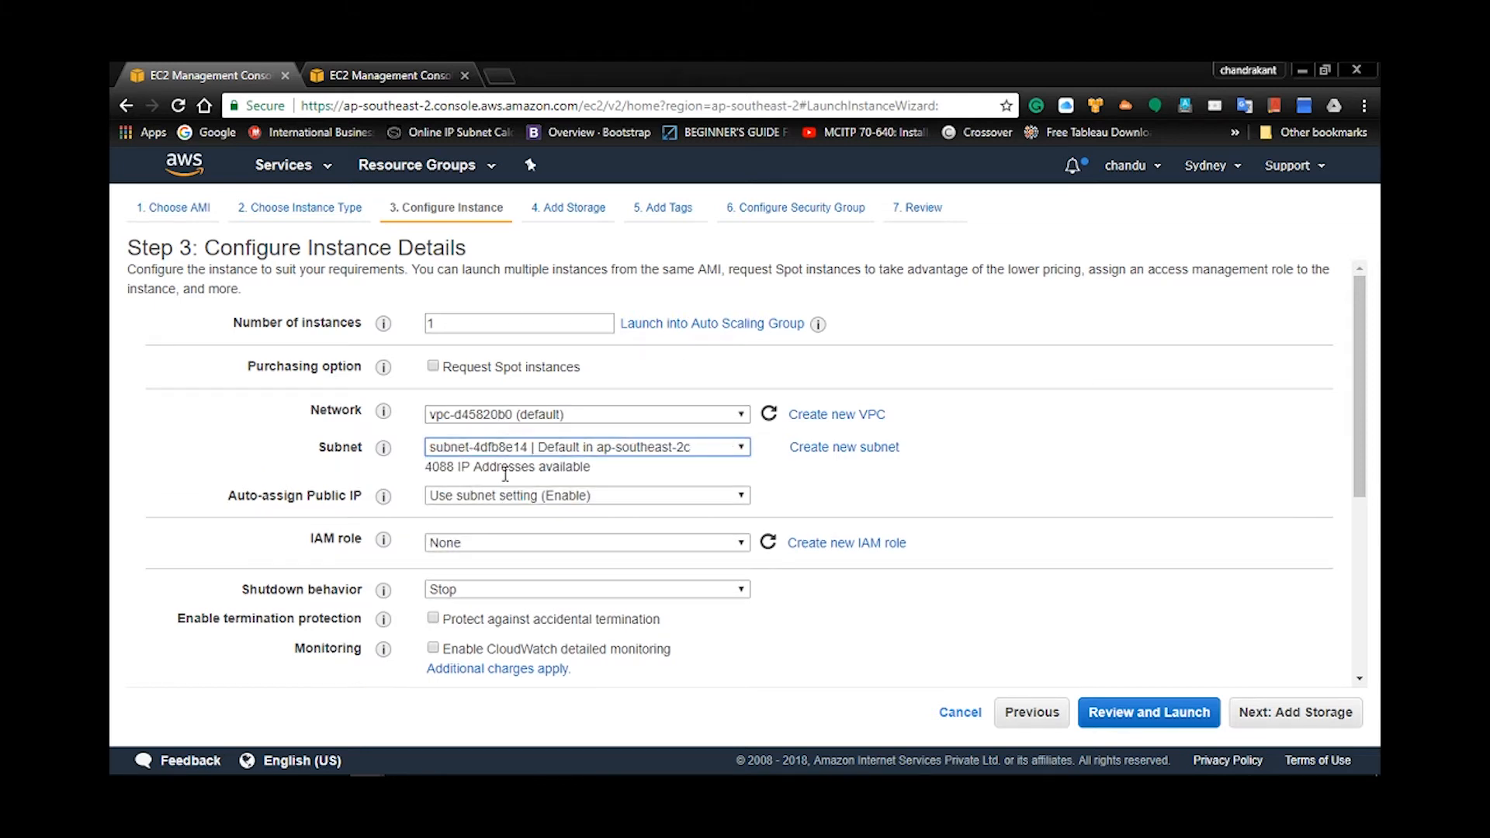
scroll(505, 474, down, 3)
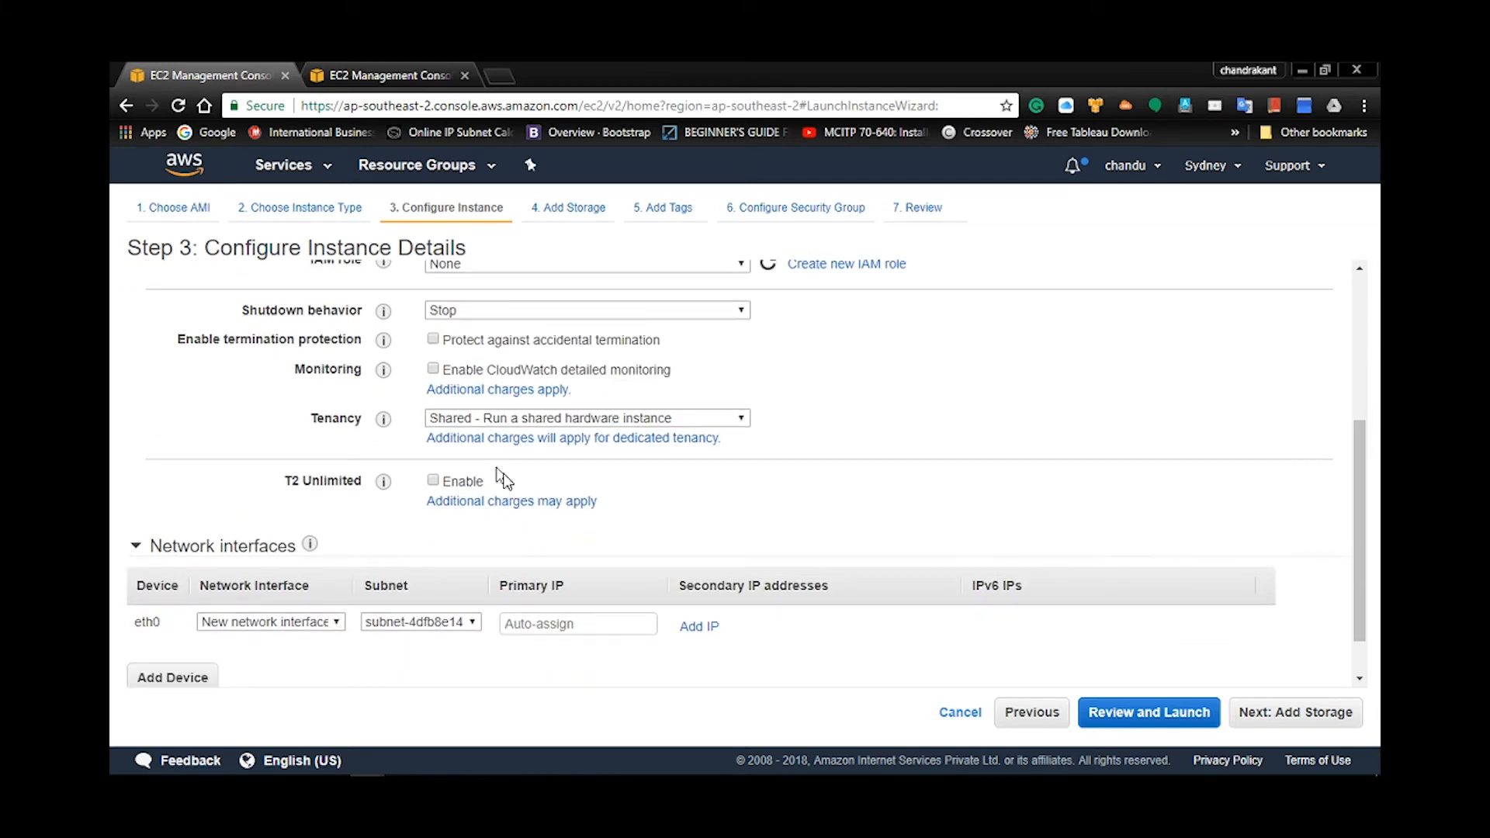
scroll(502, 478, down, 1)
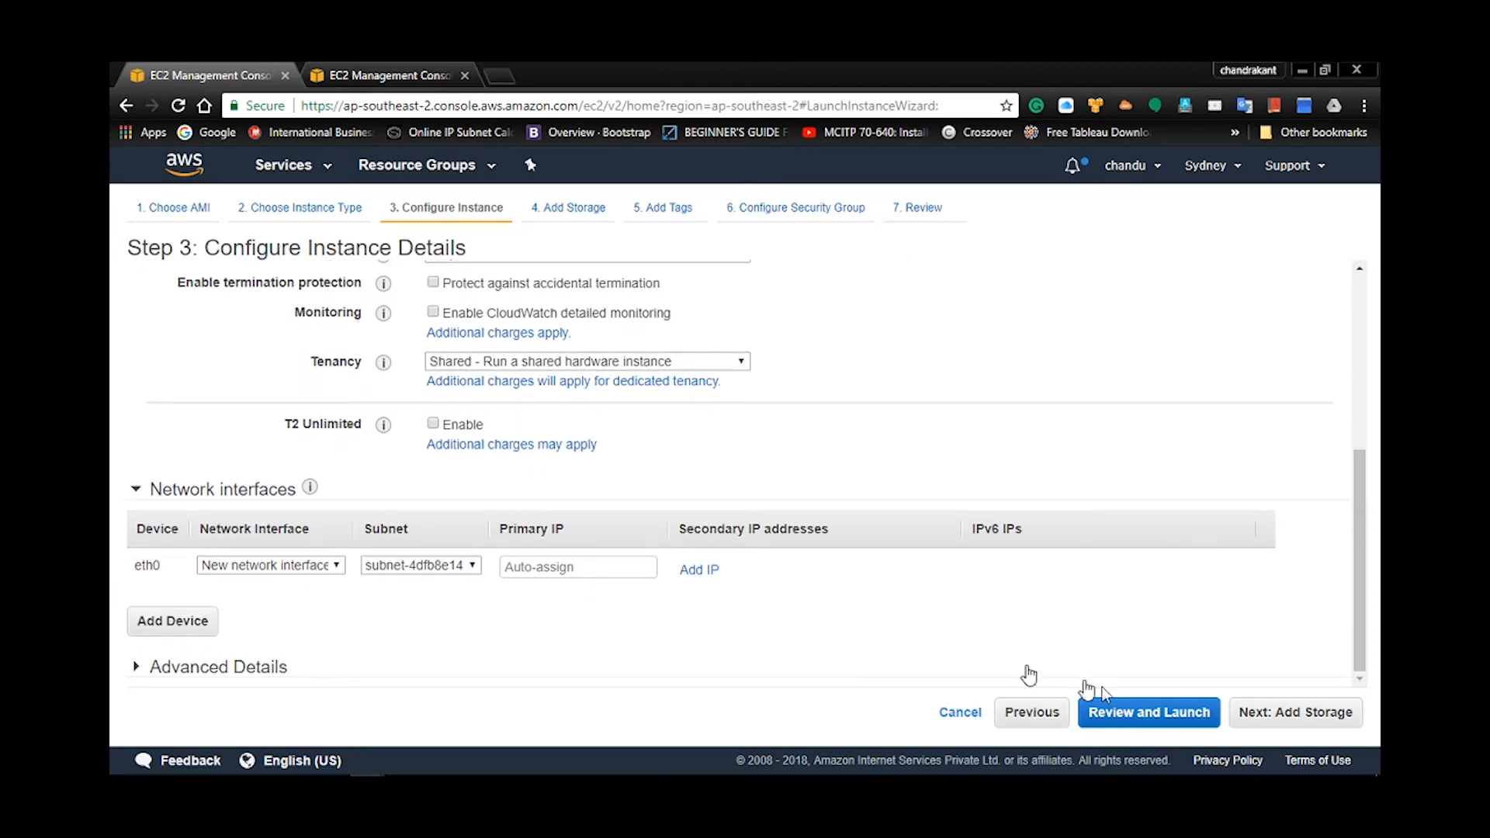
click(1294, 721)
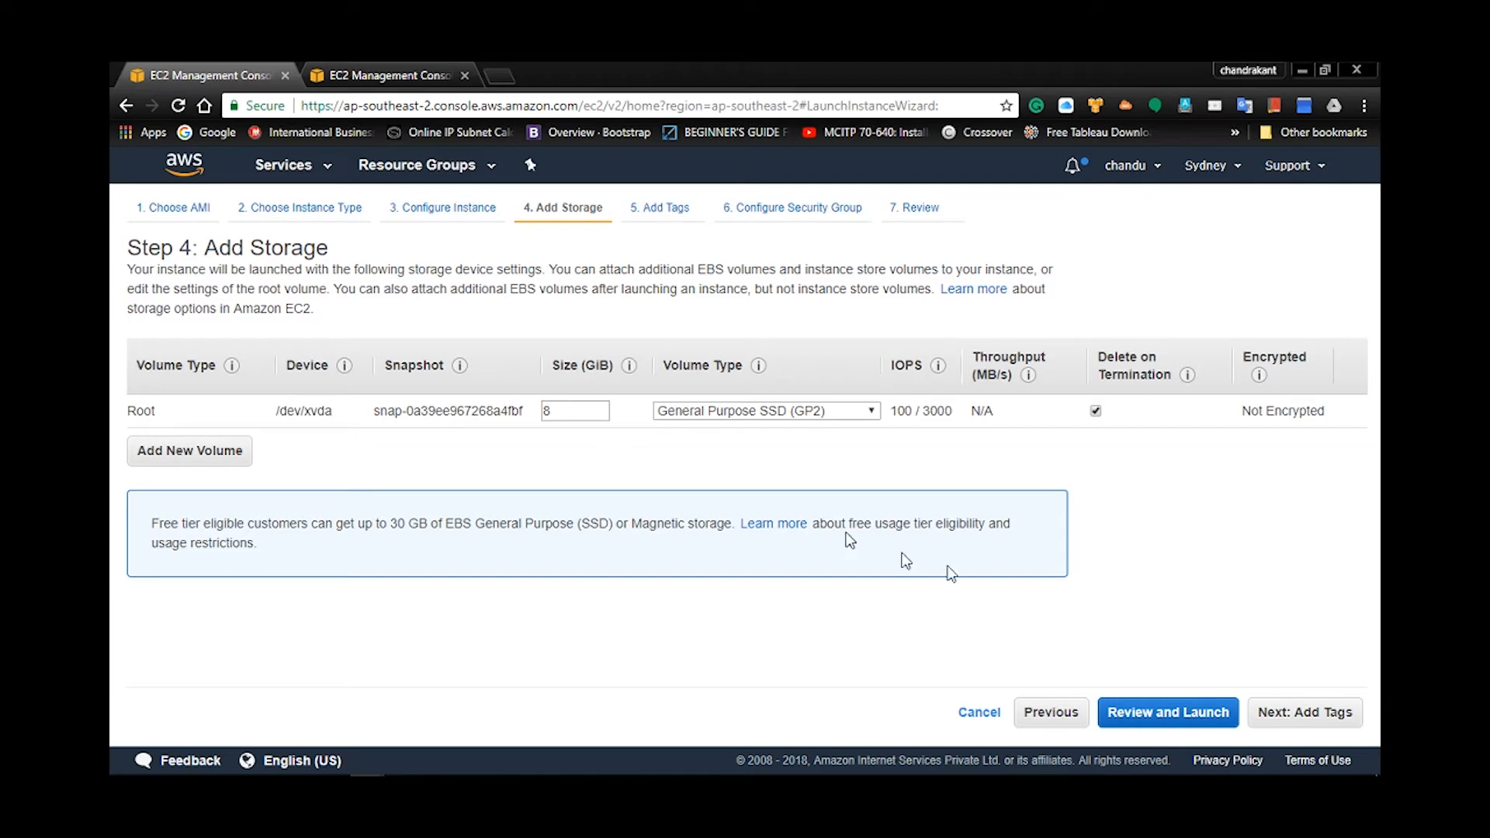
click(1287, 713)
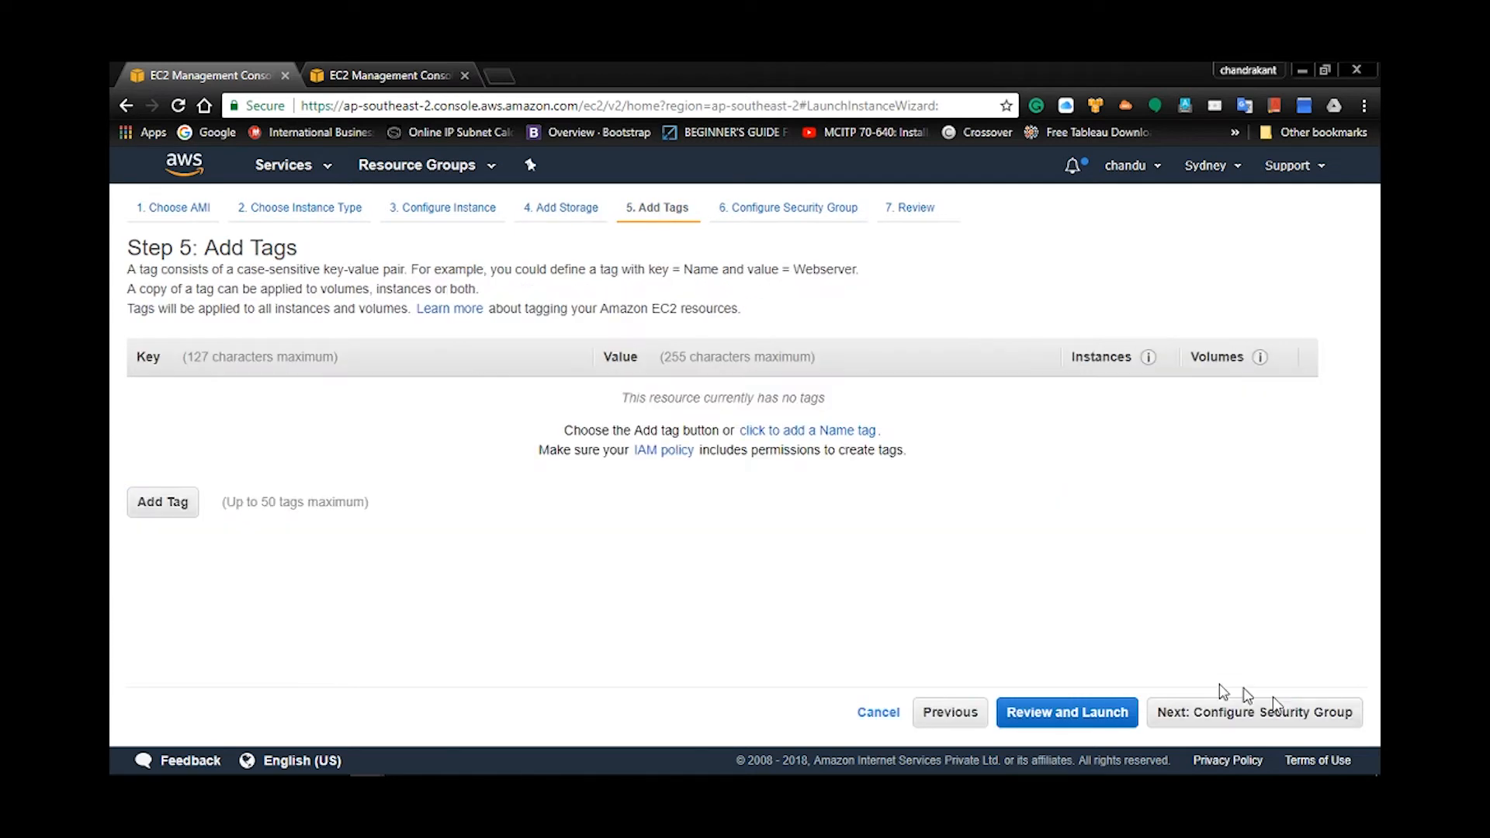
Add a tag with key Name and value Webserver, and proceed to the security group configuration
click(150, 501)
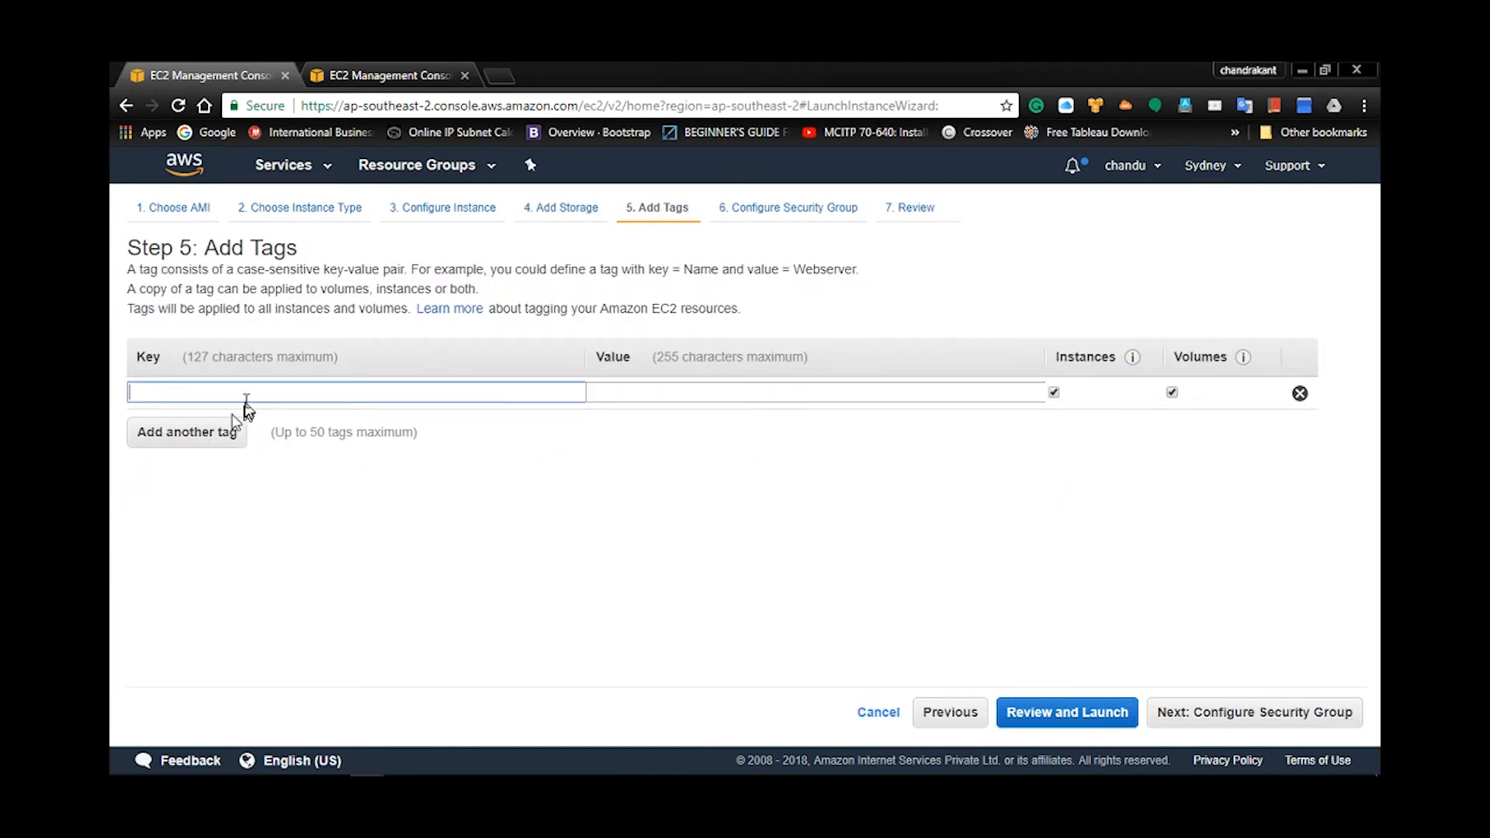
text(Name)
key(Tab)
text(We)
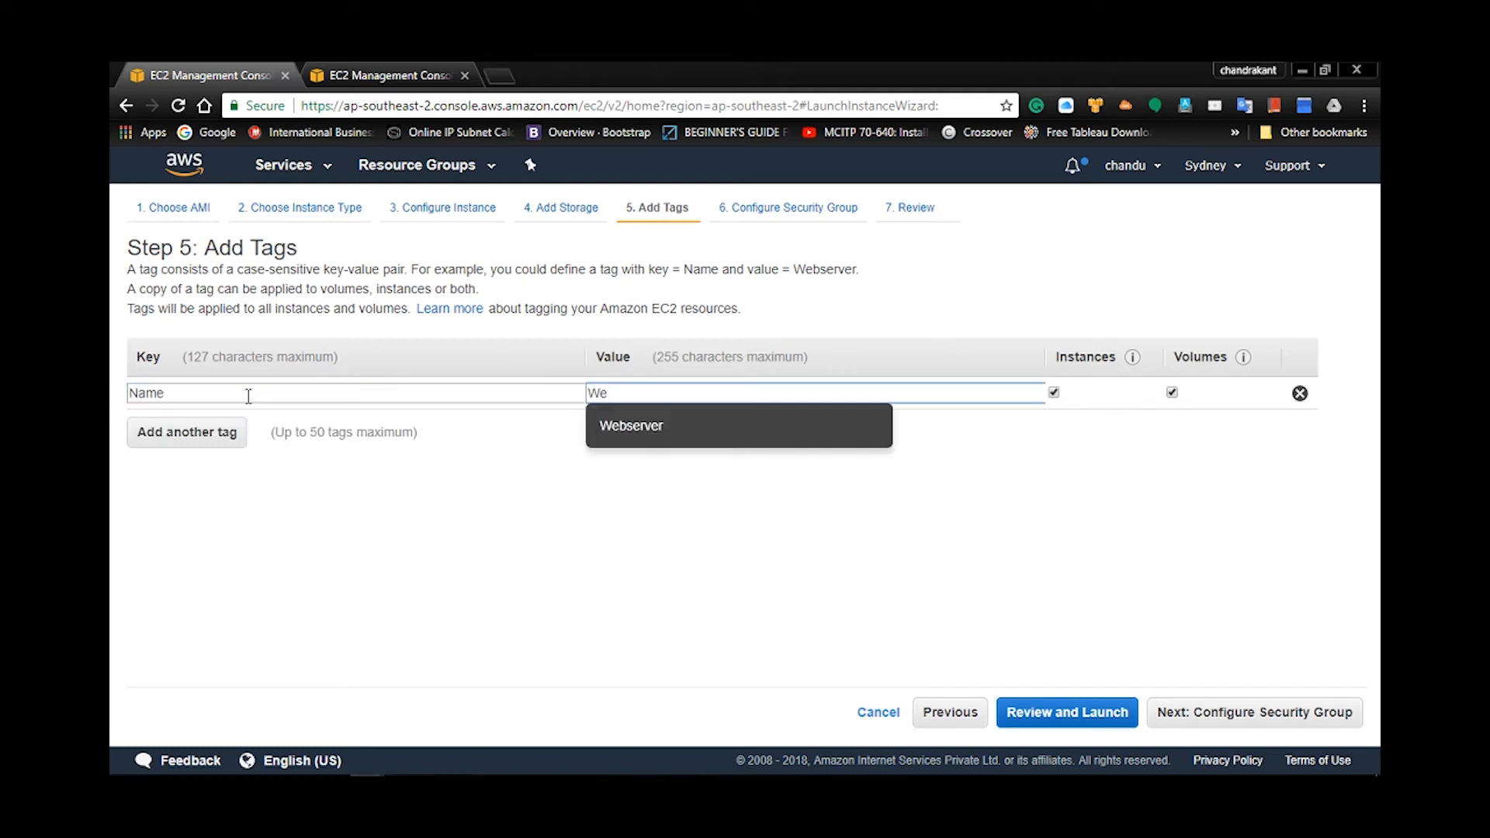
text(bserver)
click(1163, 613)
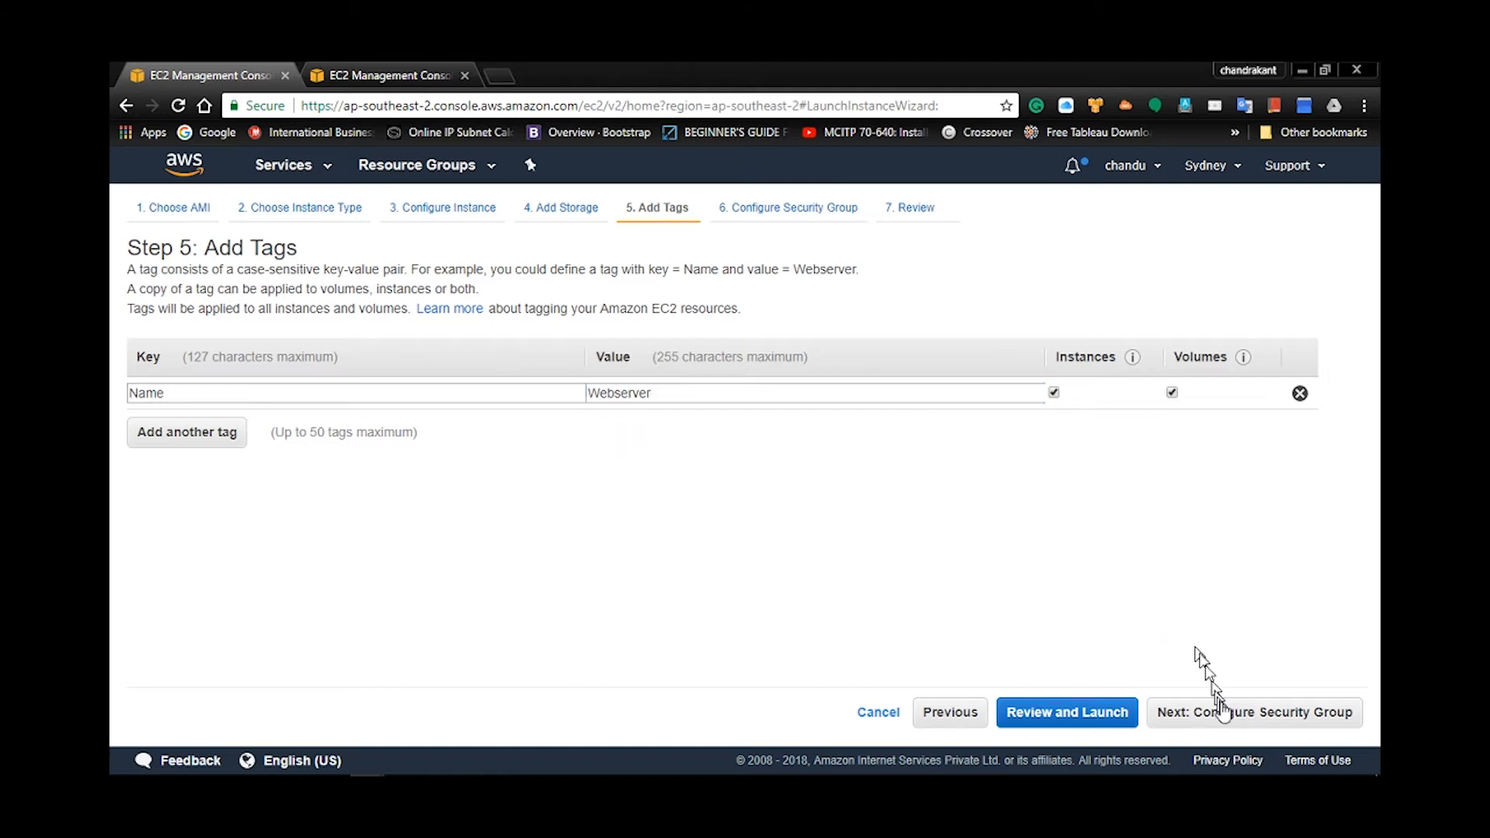
click(1222, 713)
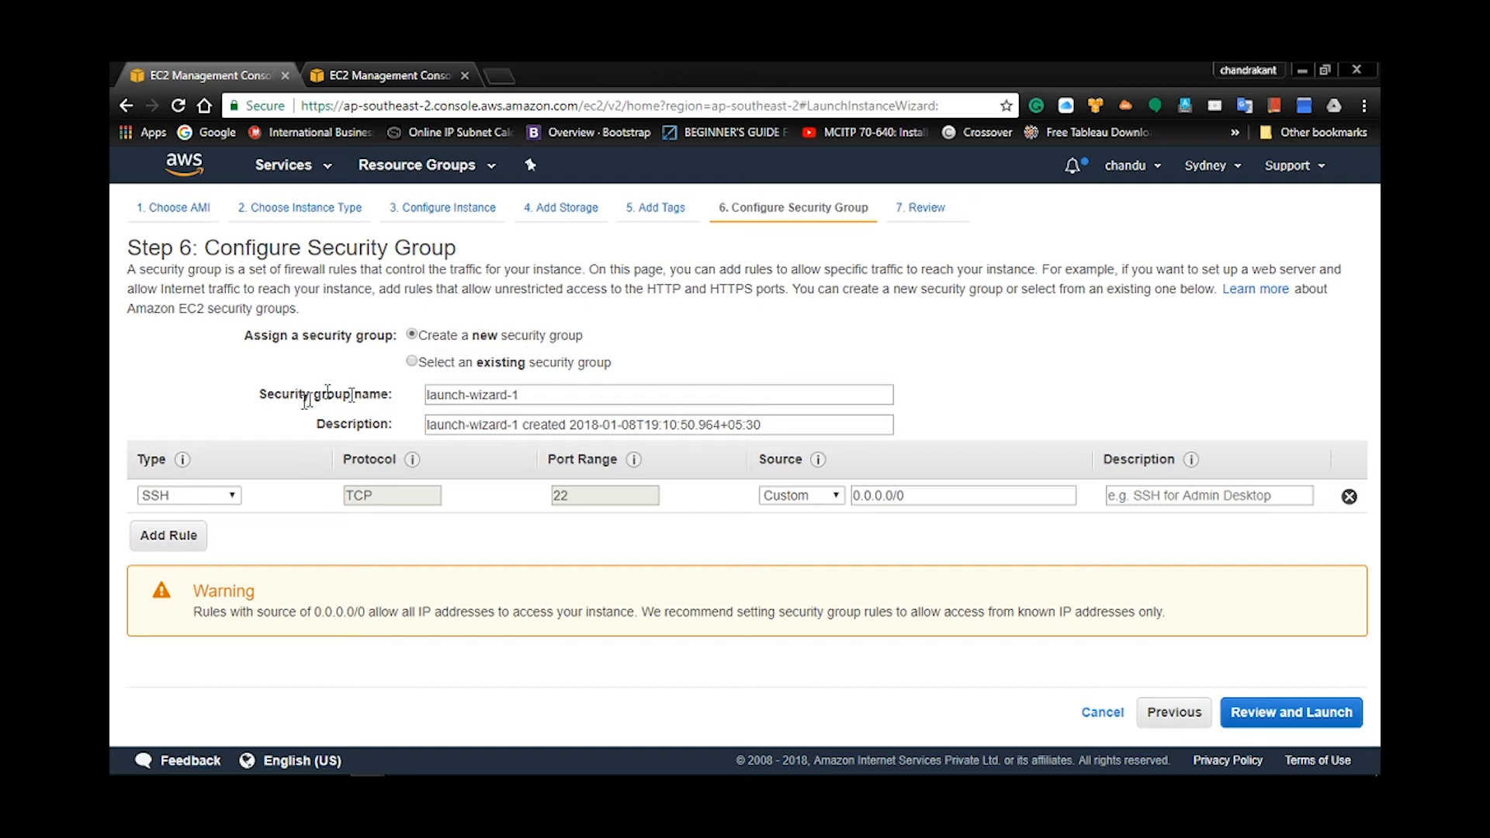
Add an HTTP rule to the new security group
click(171, 536)
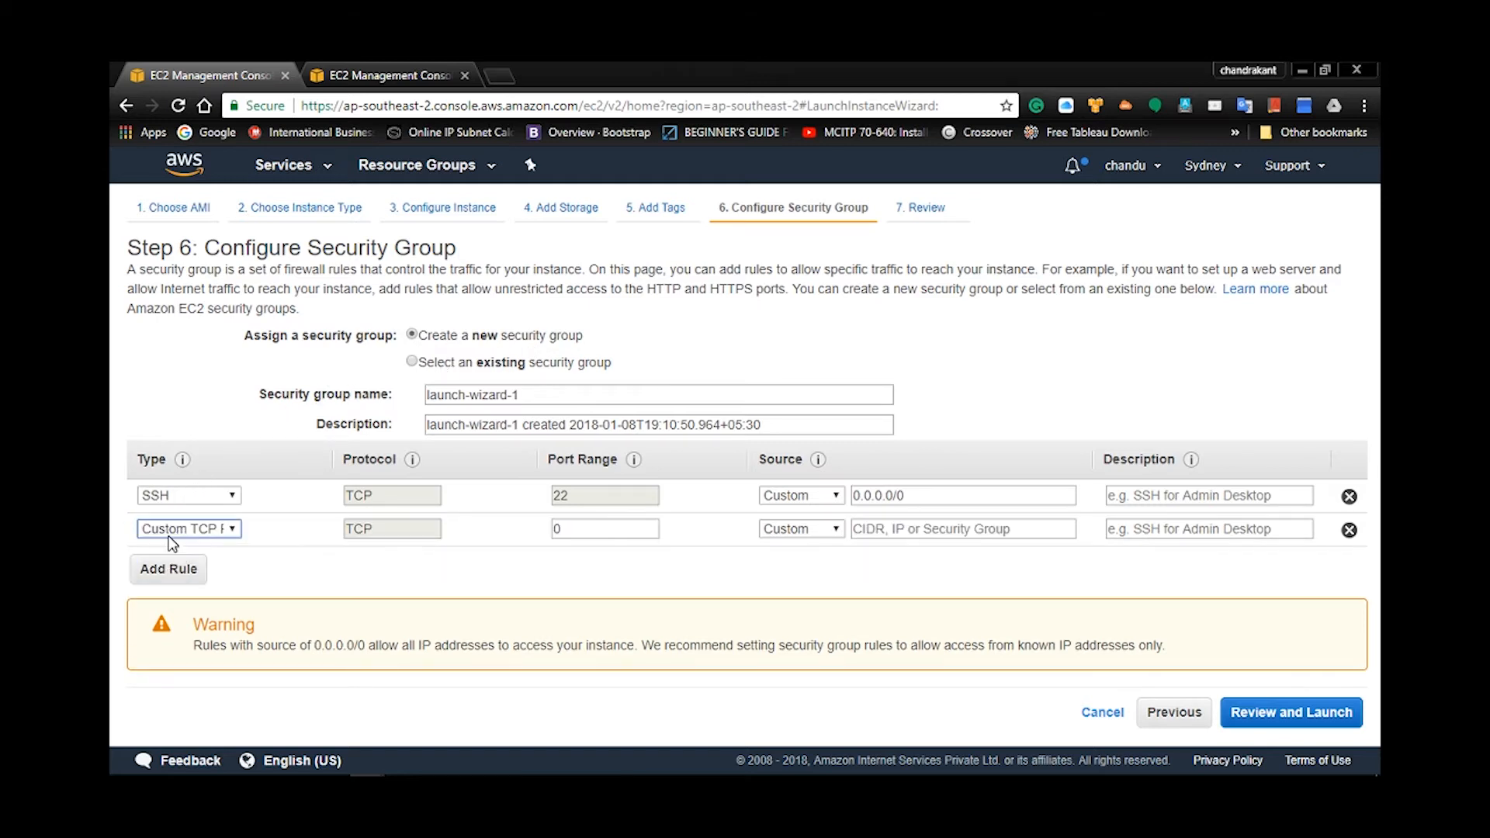
click(190, 530)
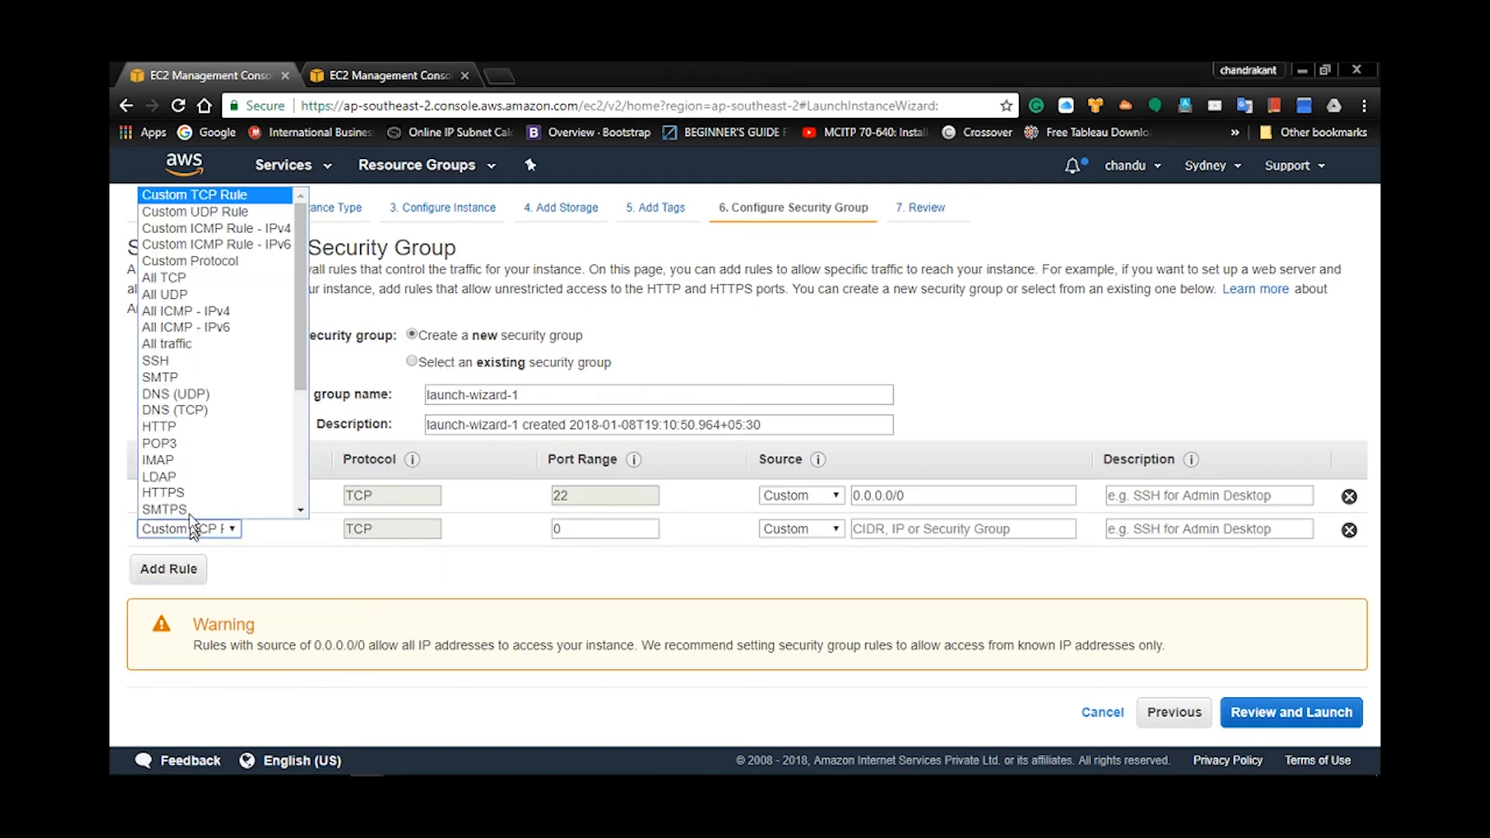
click(174, 426)
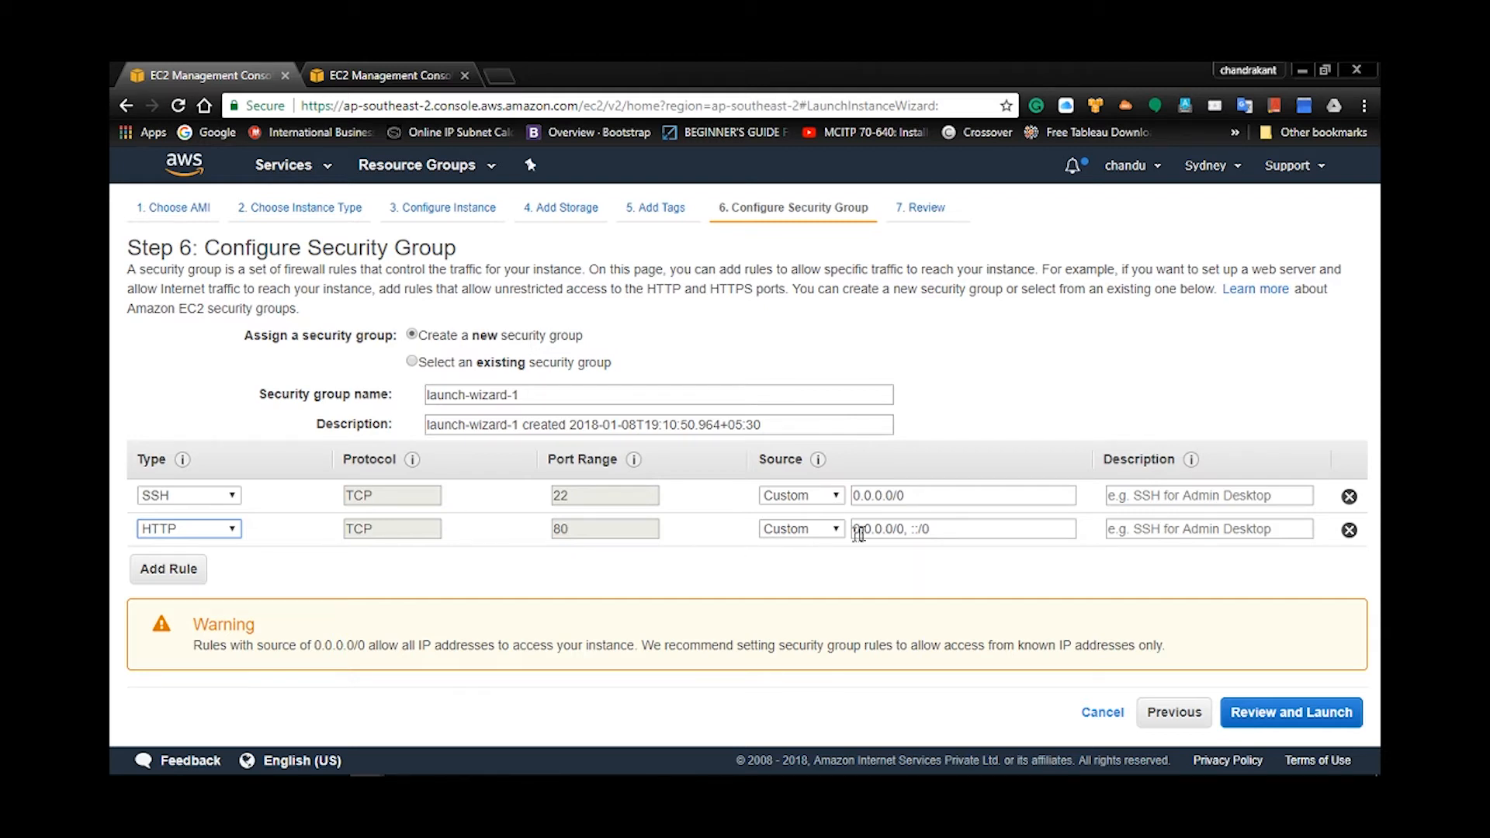
Set the HTTP rule's source to load-balancer-wizard-4 (sg-a3b6b1c5) and proceed to the launch review
double_click(950, 531)
key(ctrl+a)
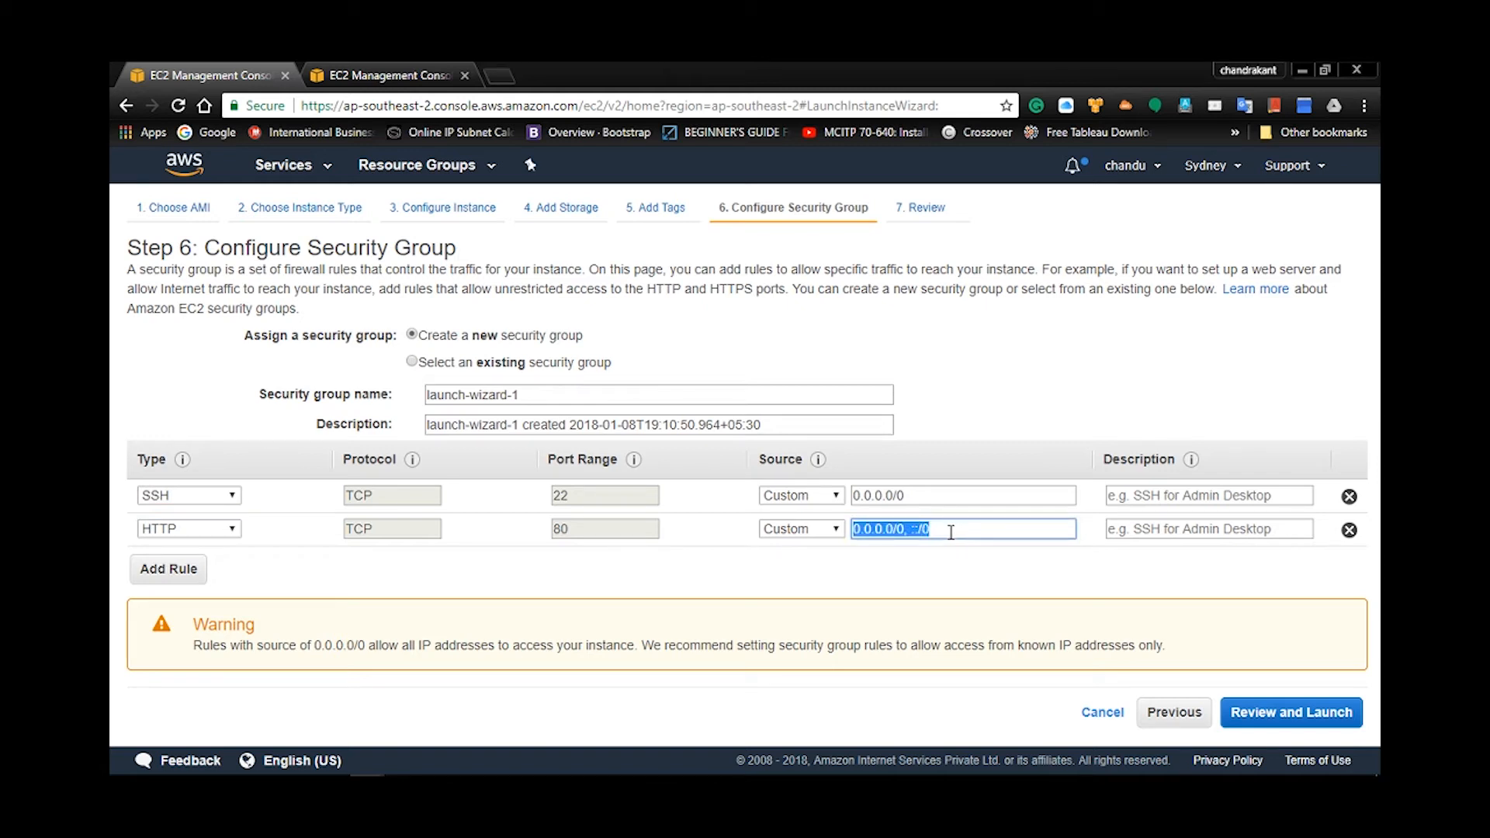
key(BackSpace)
text(s)
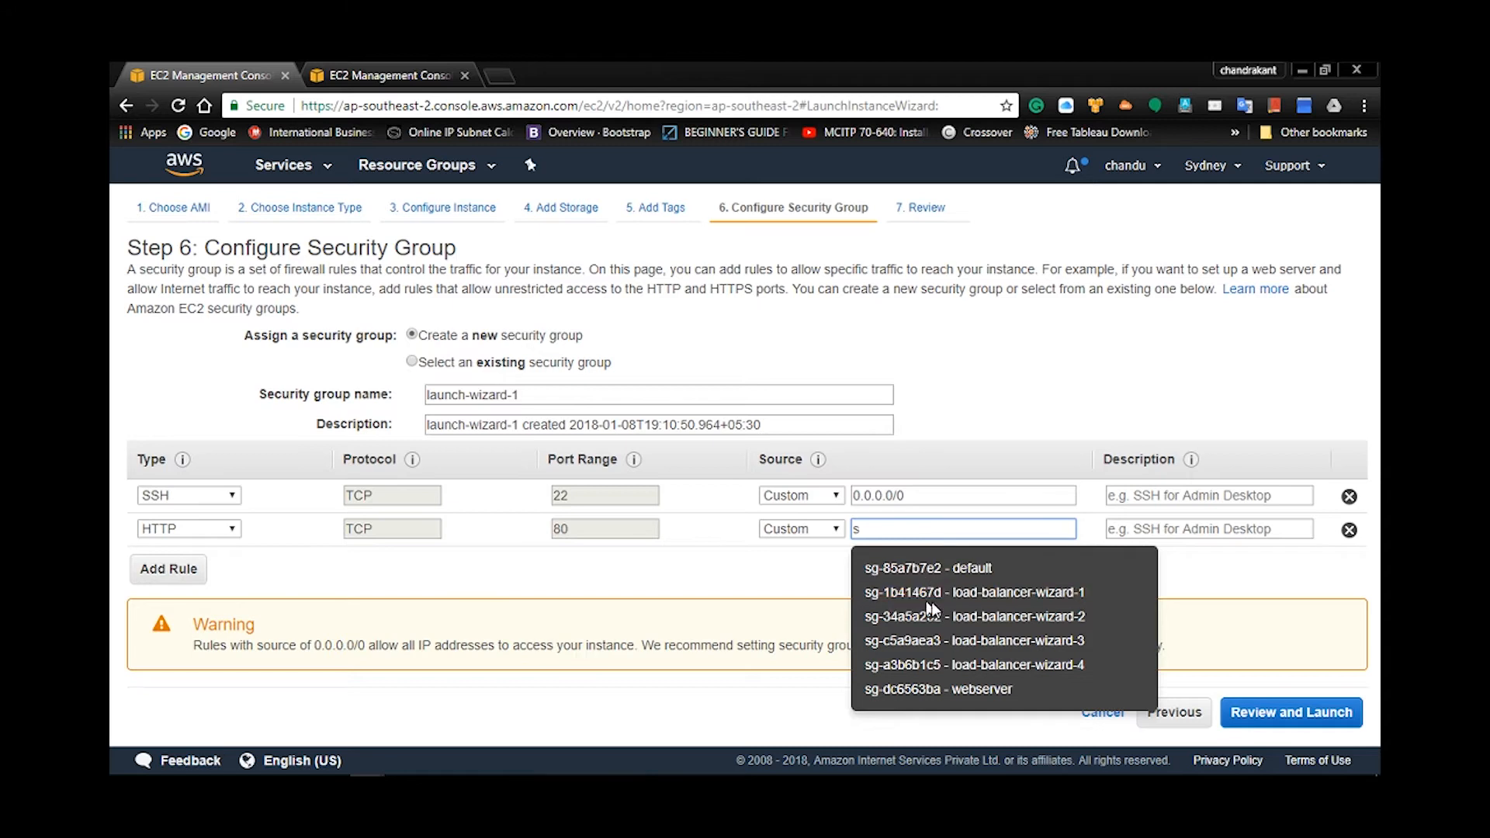
click(943, 671)
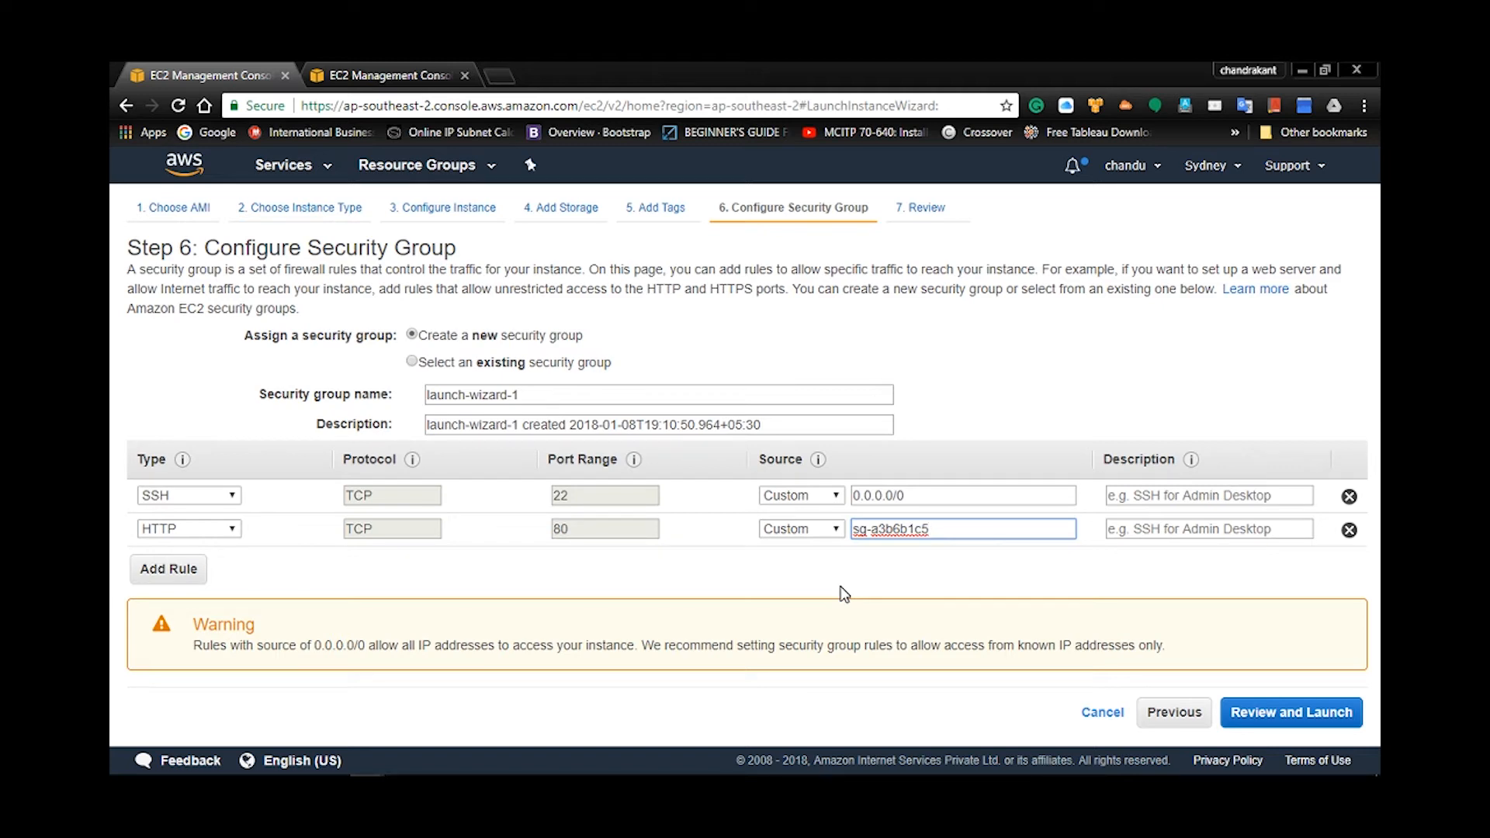
click(1273, 722)
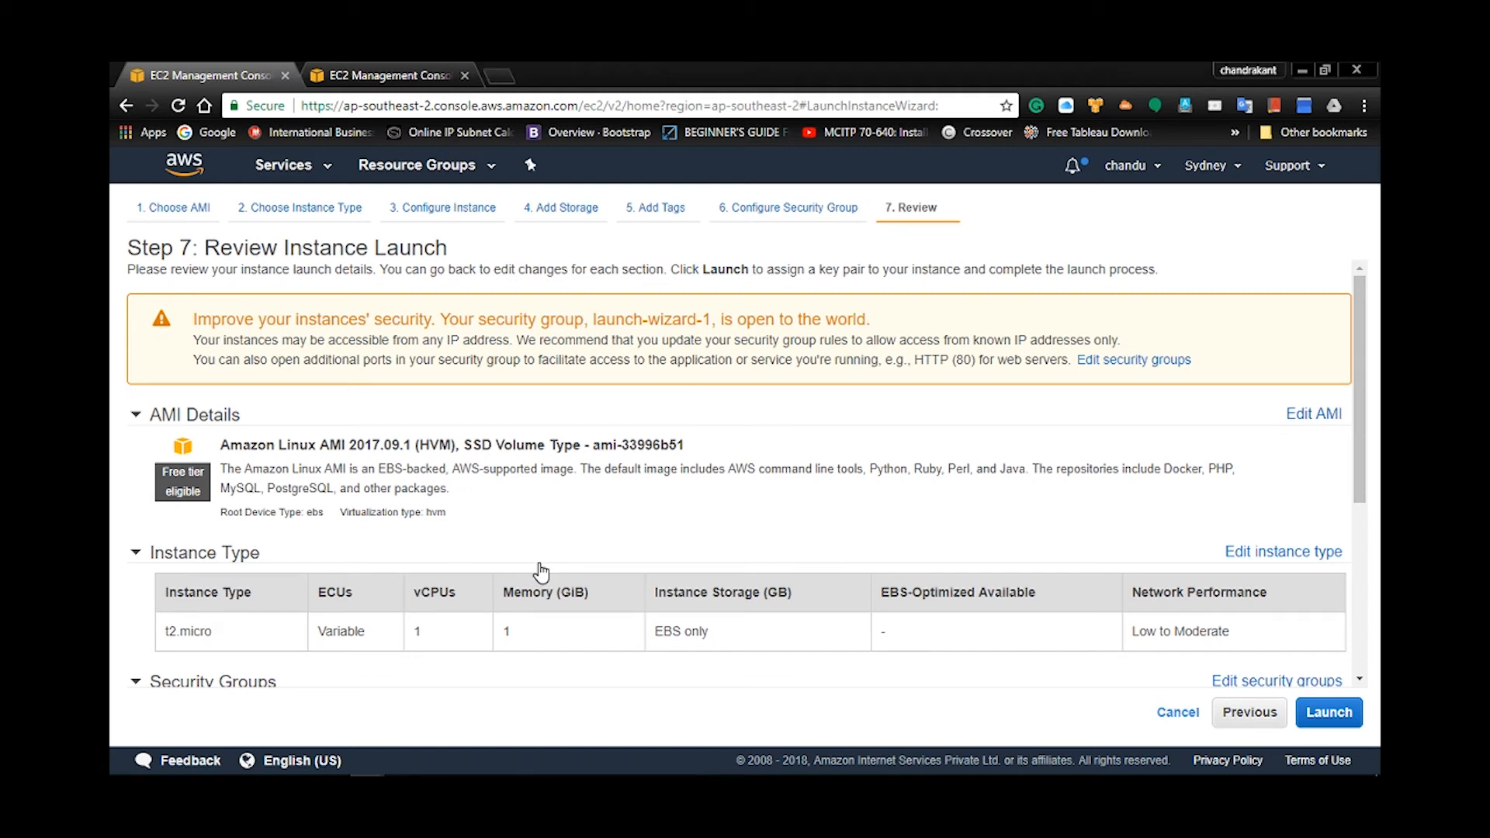
Review the launch details and launch the instance with the existing webserver key pair, acknowledging access to its private key file
scroll(540, 573, down, 4)
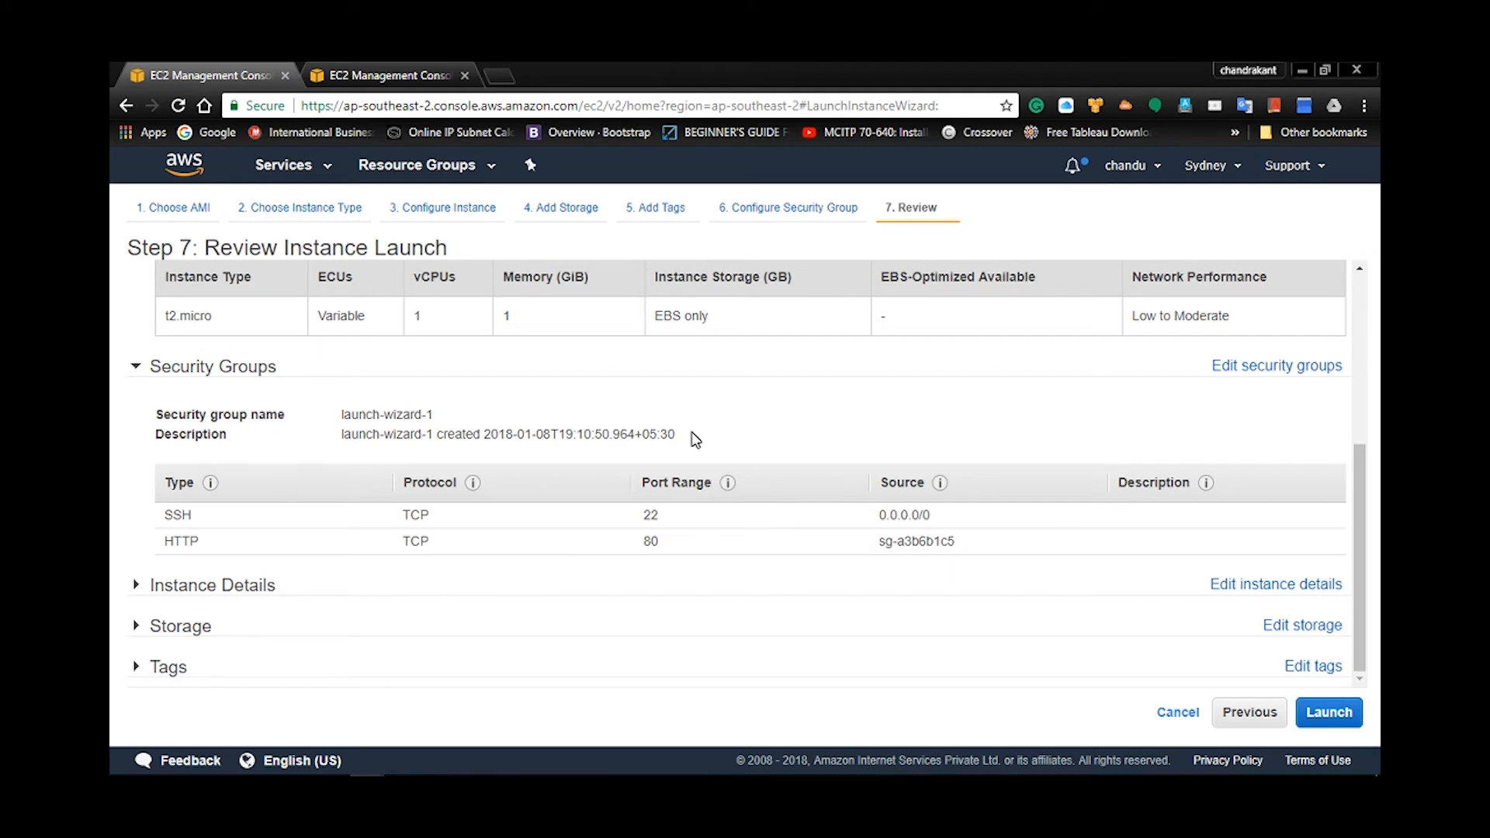
scroll(695, 439, up, 5)
scroll(696, 439, down, 5)
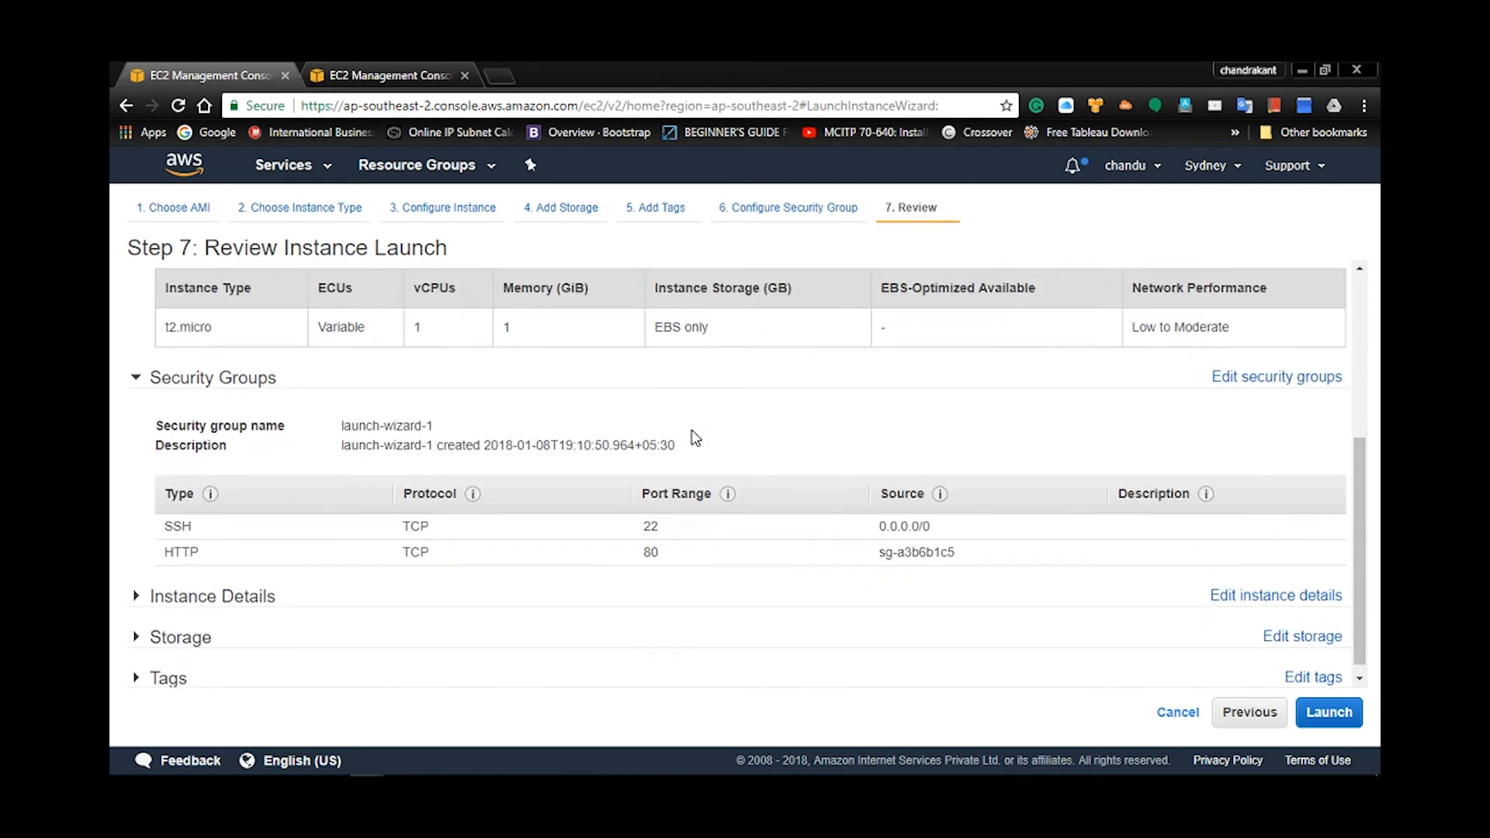
click(1328, 722)
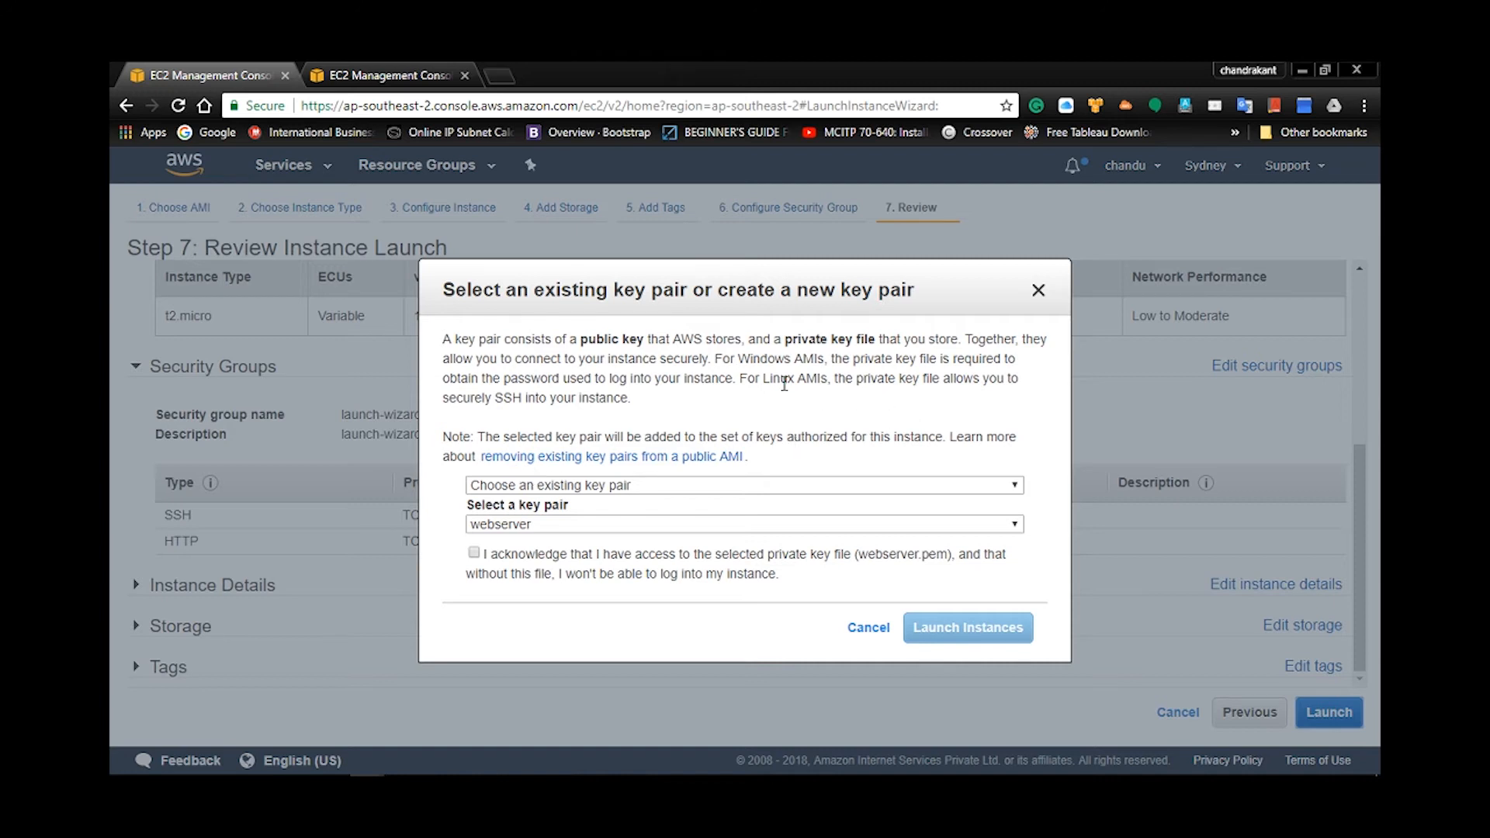
click(597, 489)
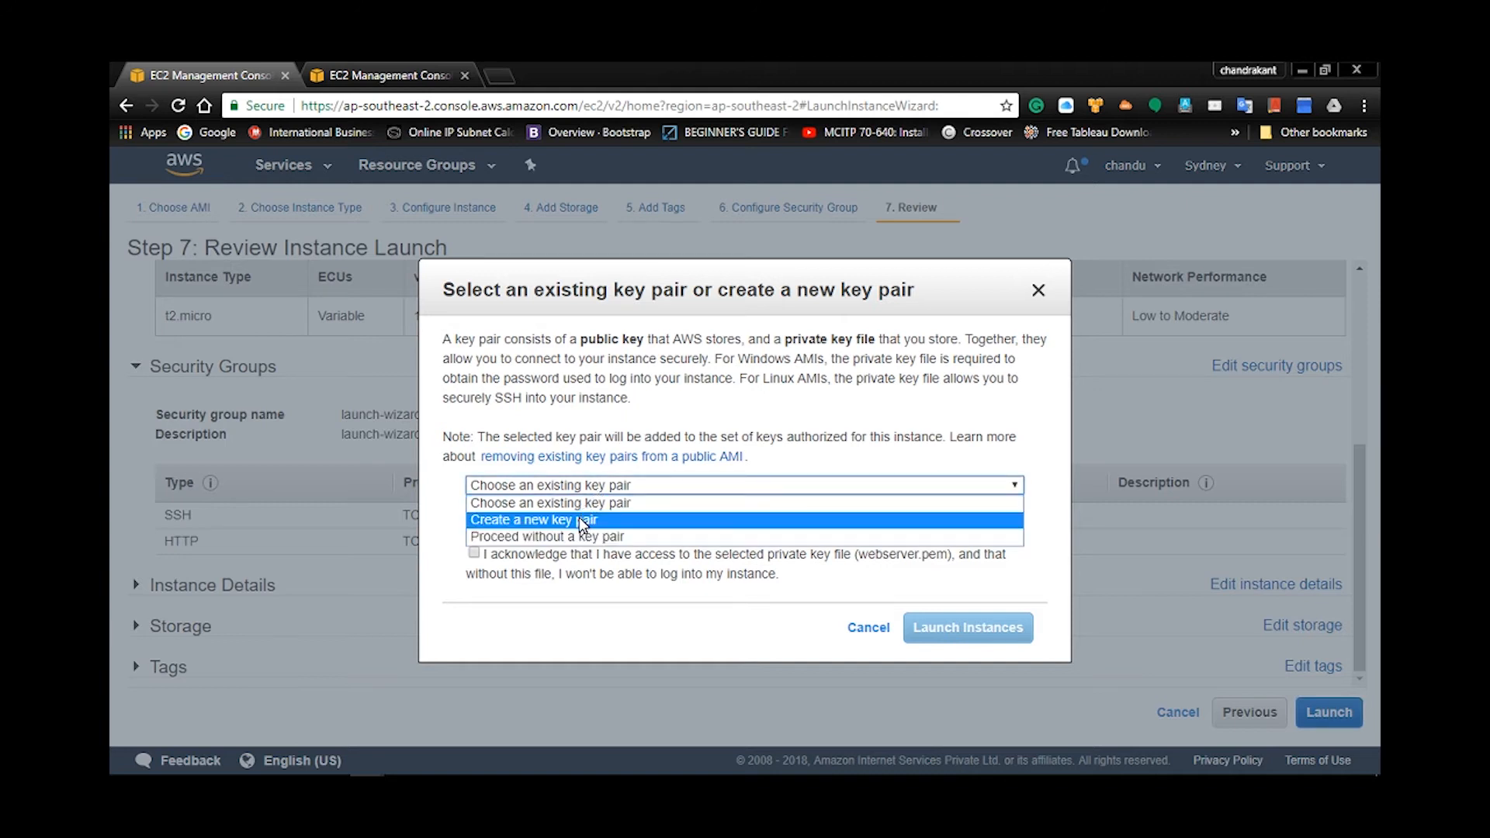
click(564, 503)
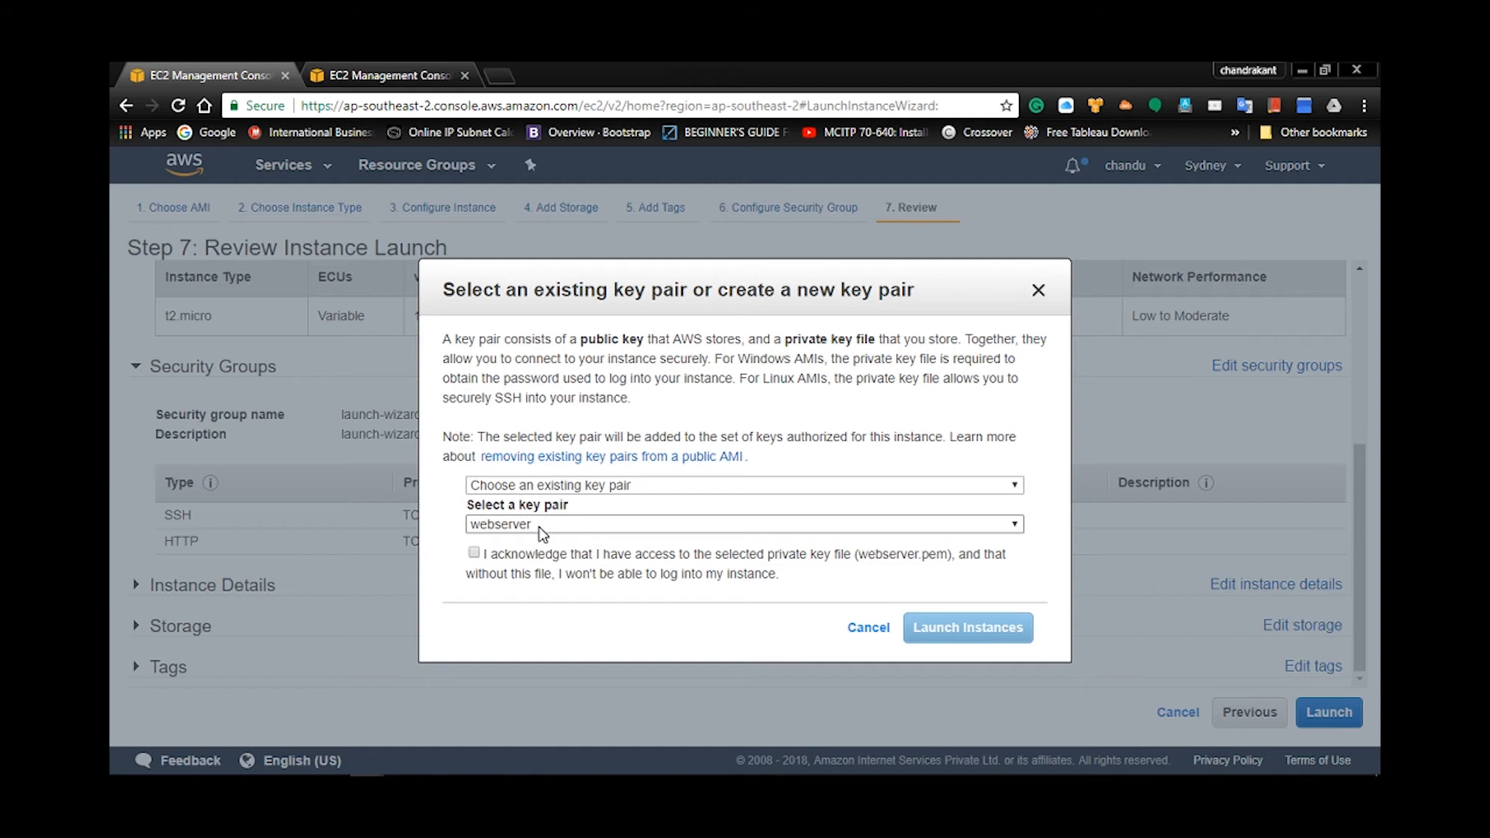
click(473, 552)
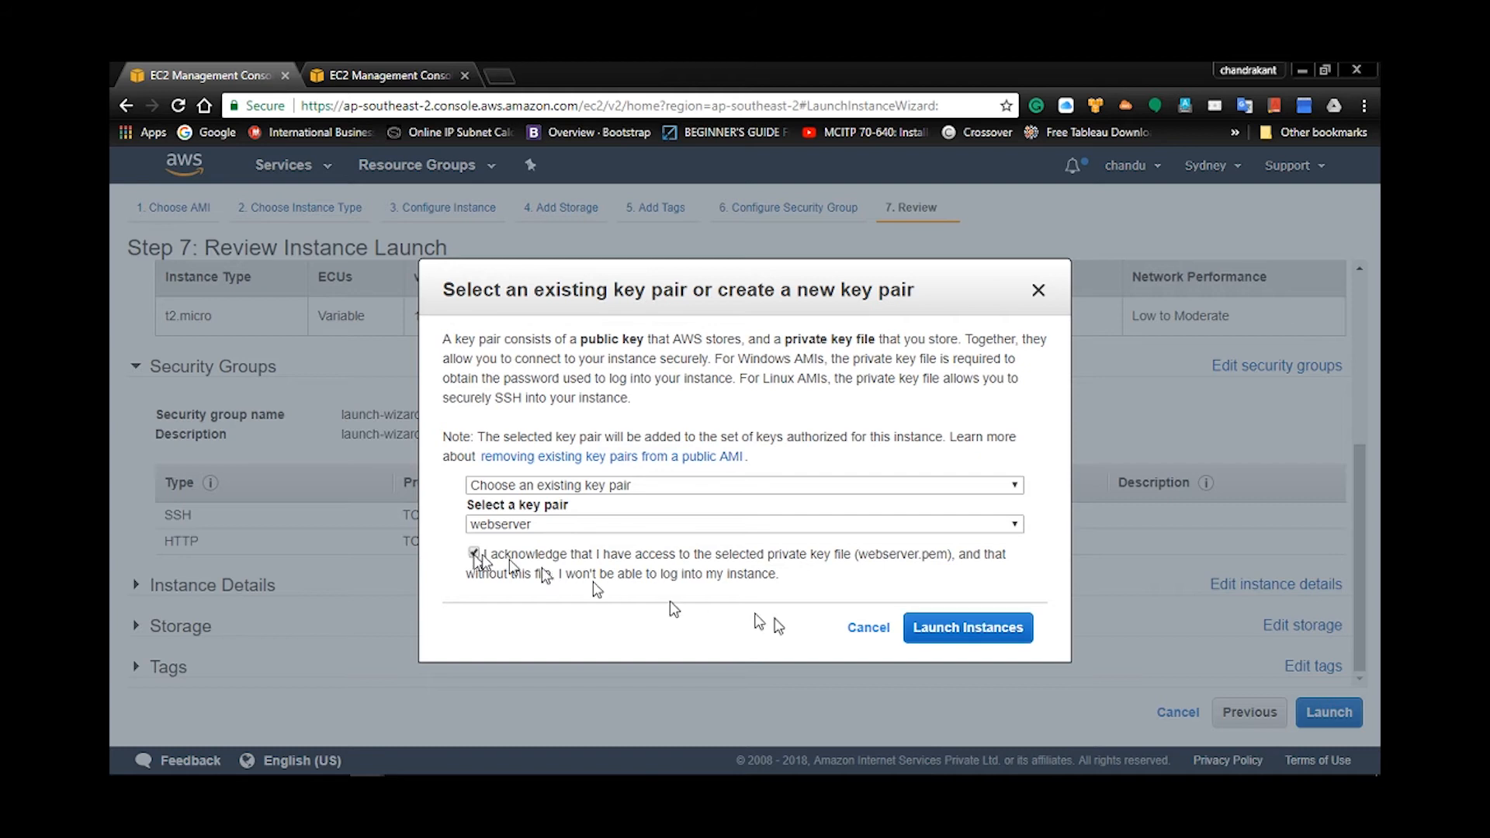
click(1003, 641)
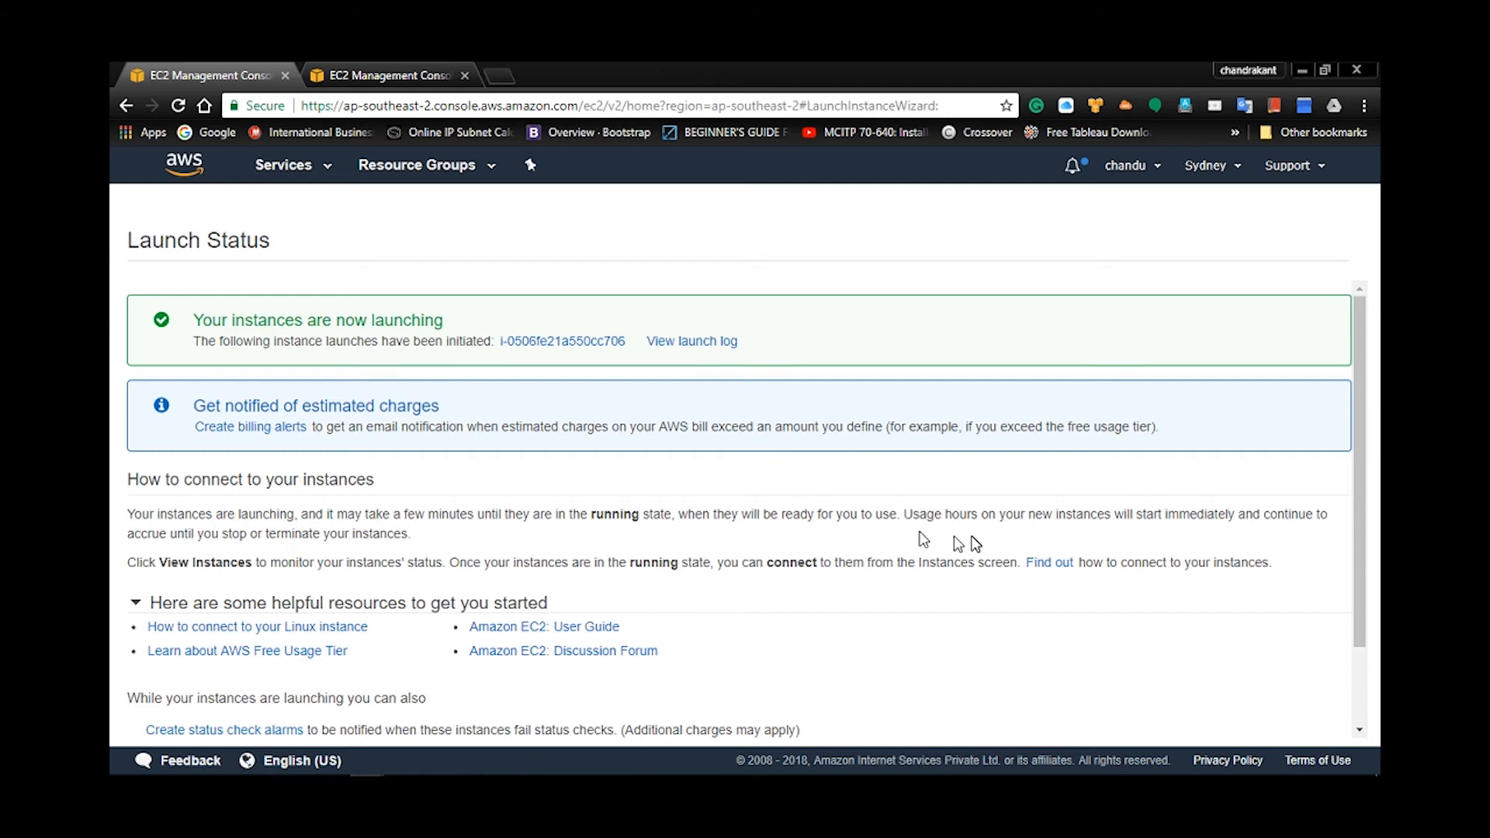
Show the instances list and name the unnamed running instance webserver1
scroll(993, 543, down, 2)
click(1291, 725)
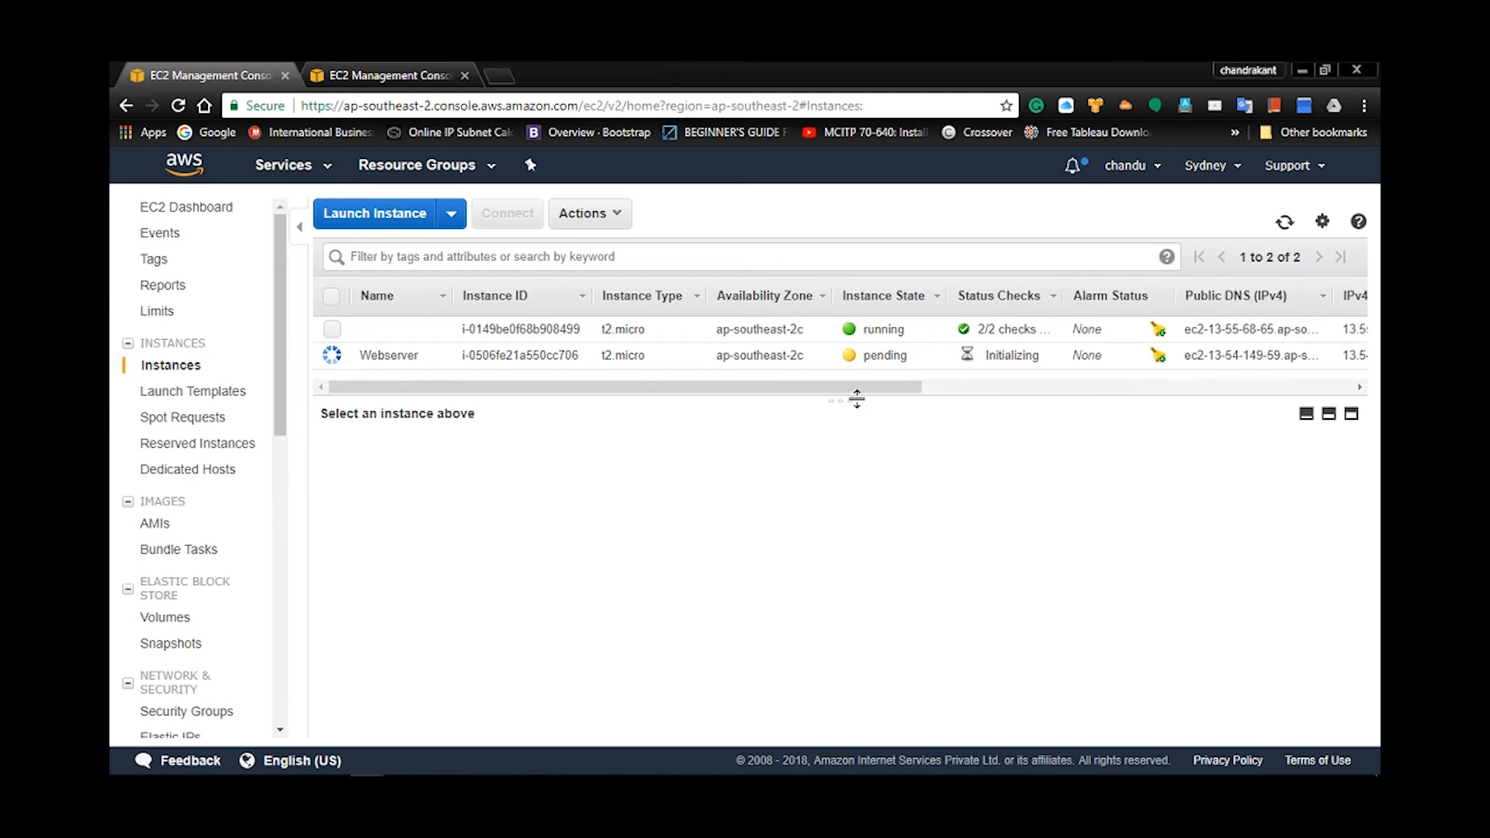
drag(855, 397, 859, 419)
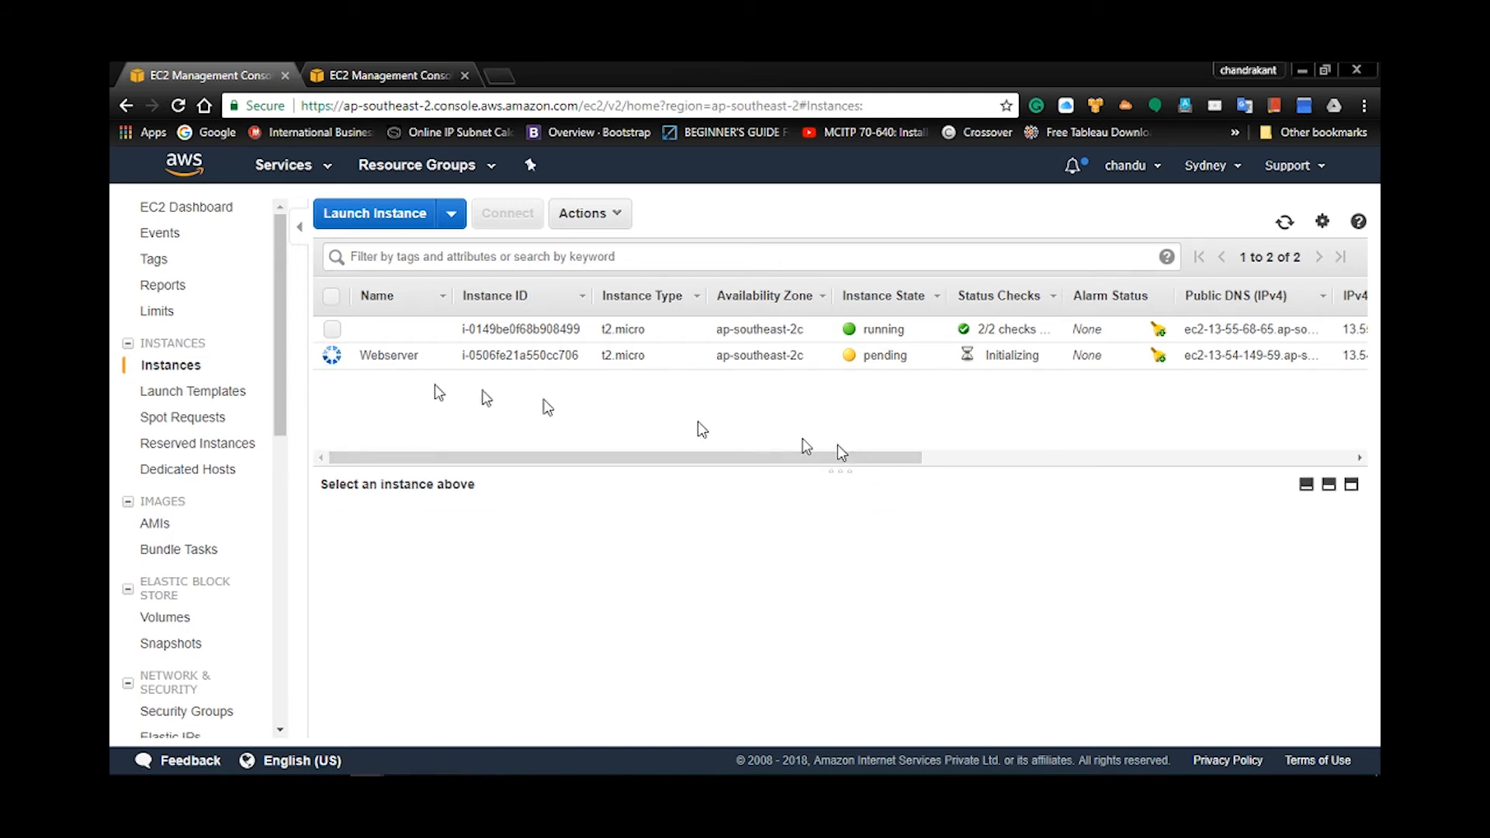
click(435, 332)
text(webser)
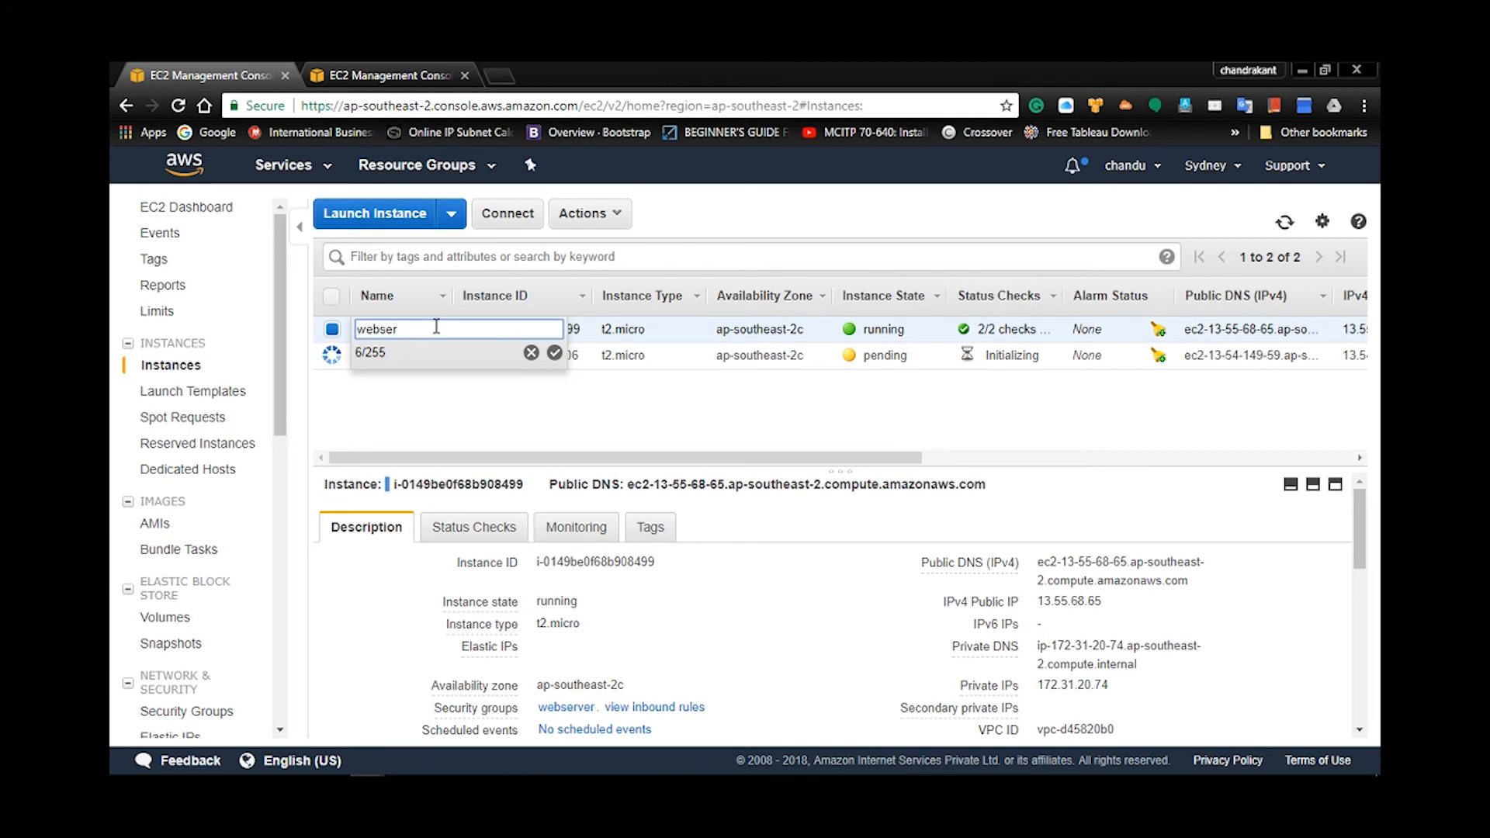
text(ver1)
click(555, 353)
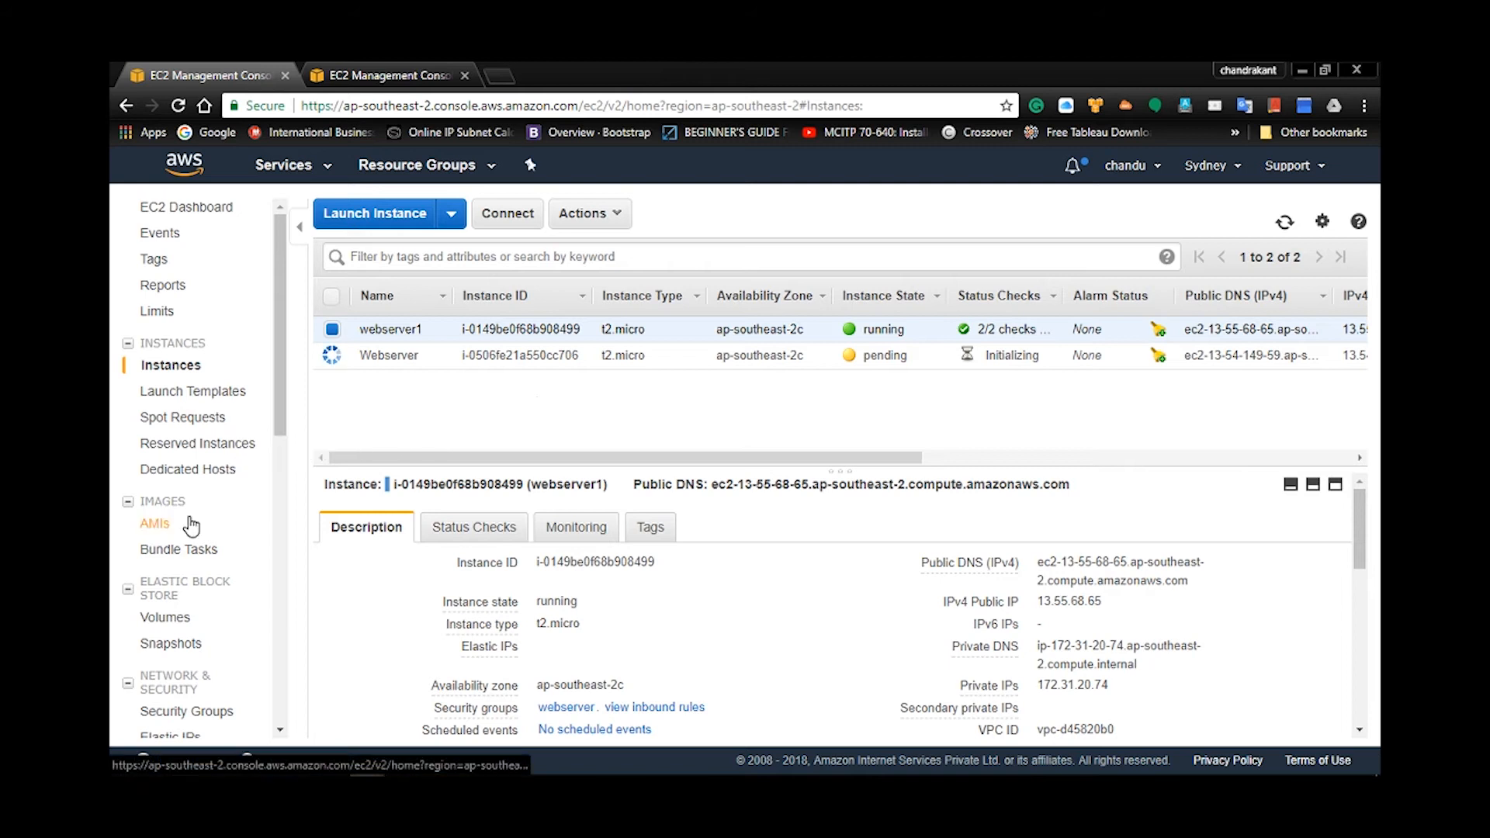
Show the load balancers list, enlarge its pane to reveal every entry, and view the console in full screen
scroll(192, 525, down, 5)
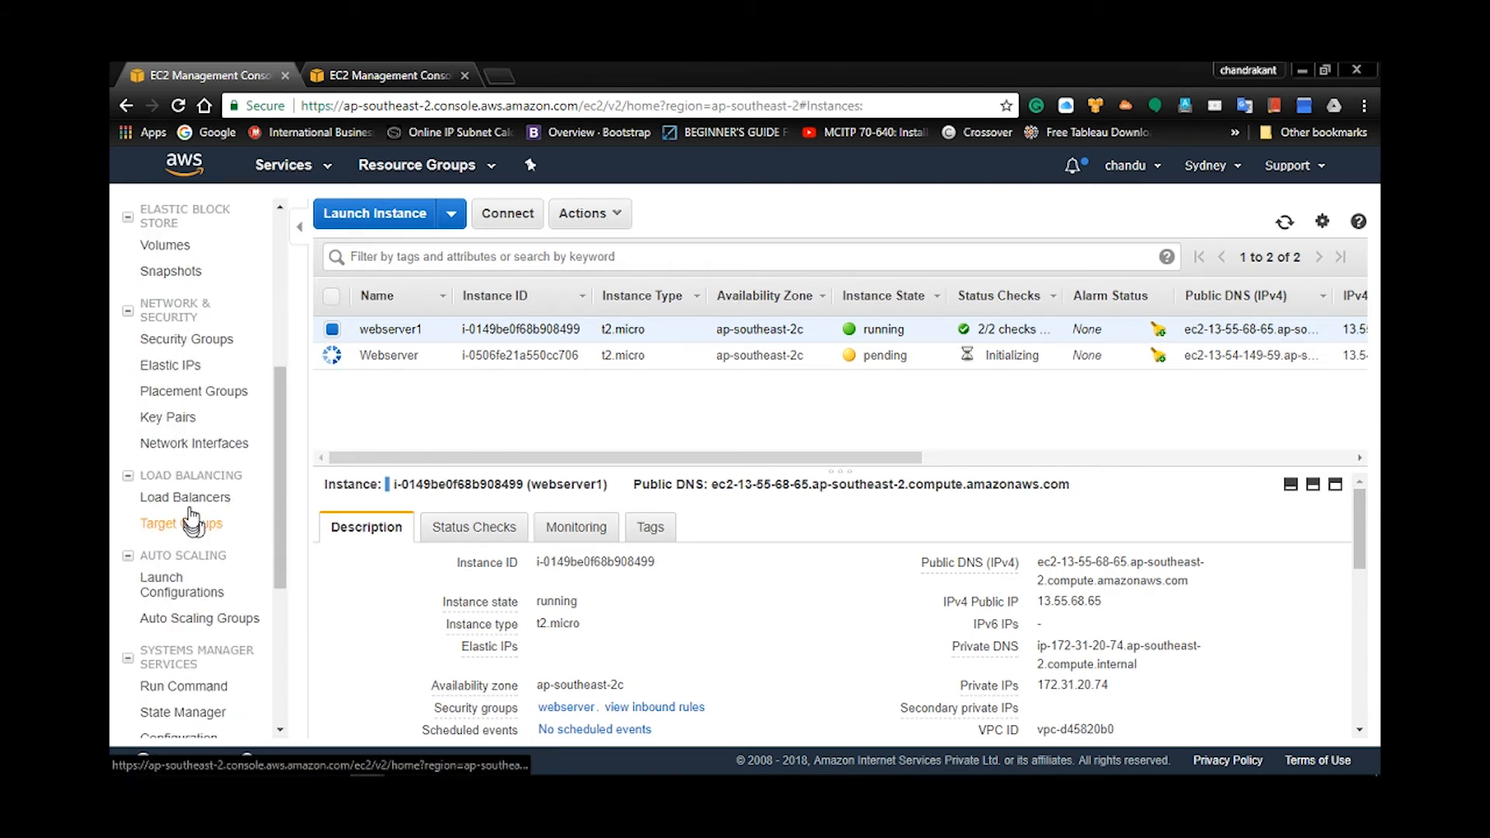
click(197, 506)
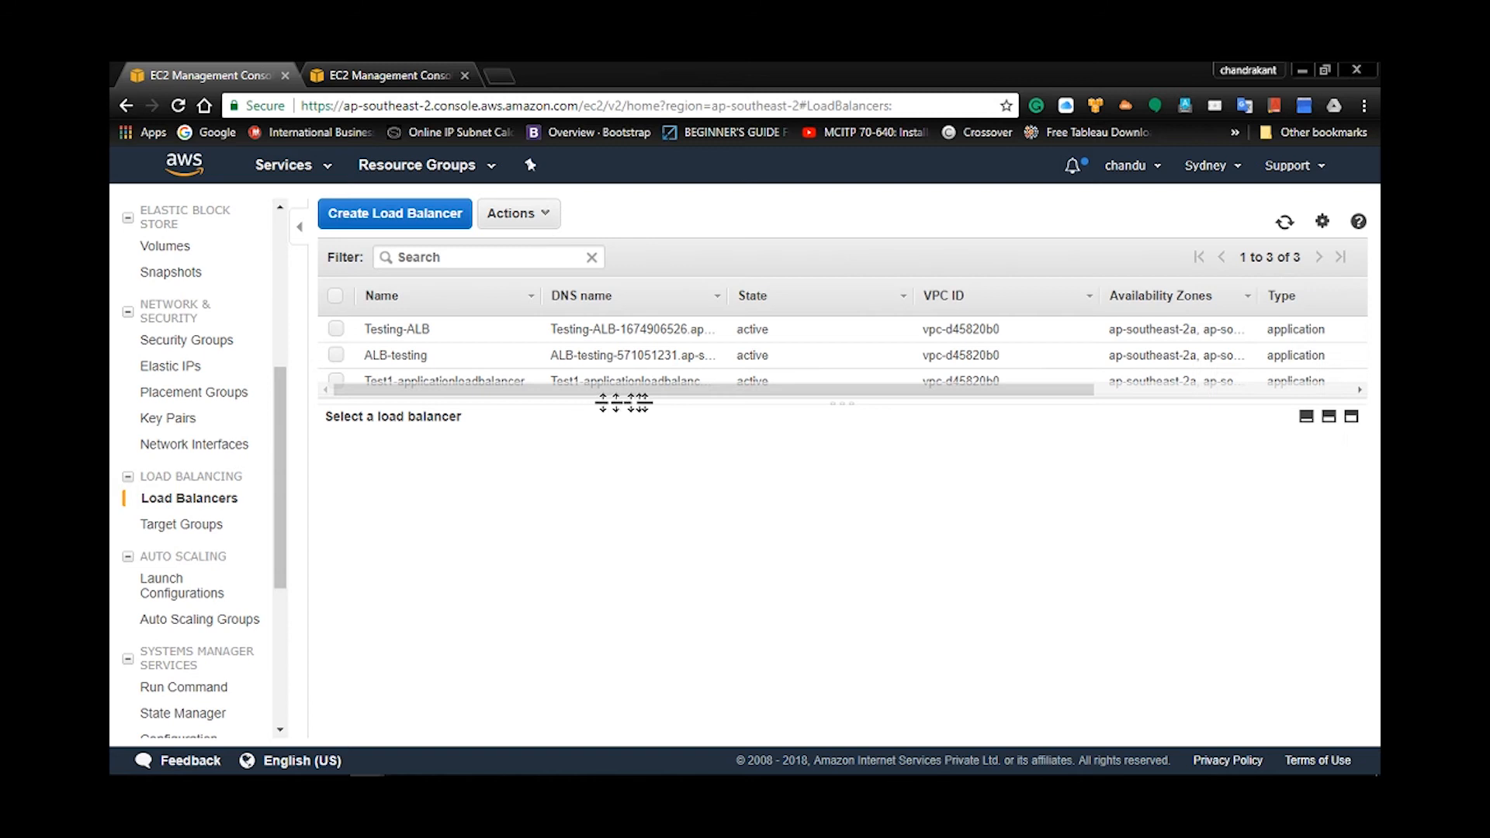
drag(846, 403, 842, 485)
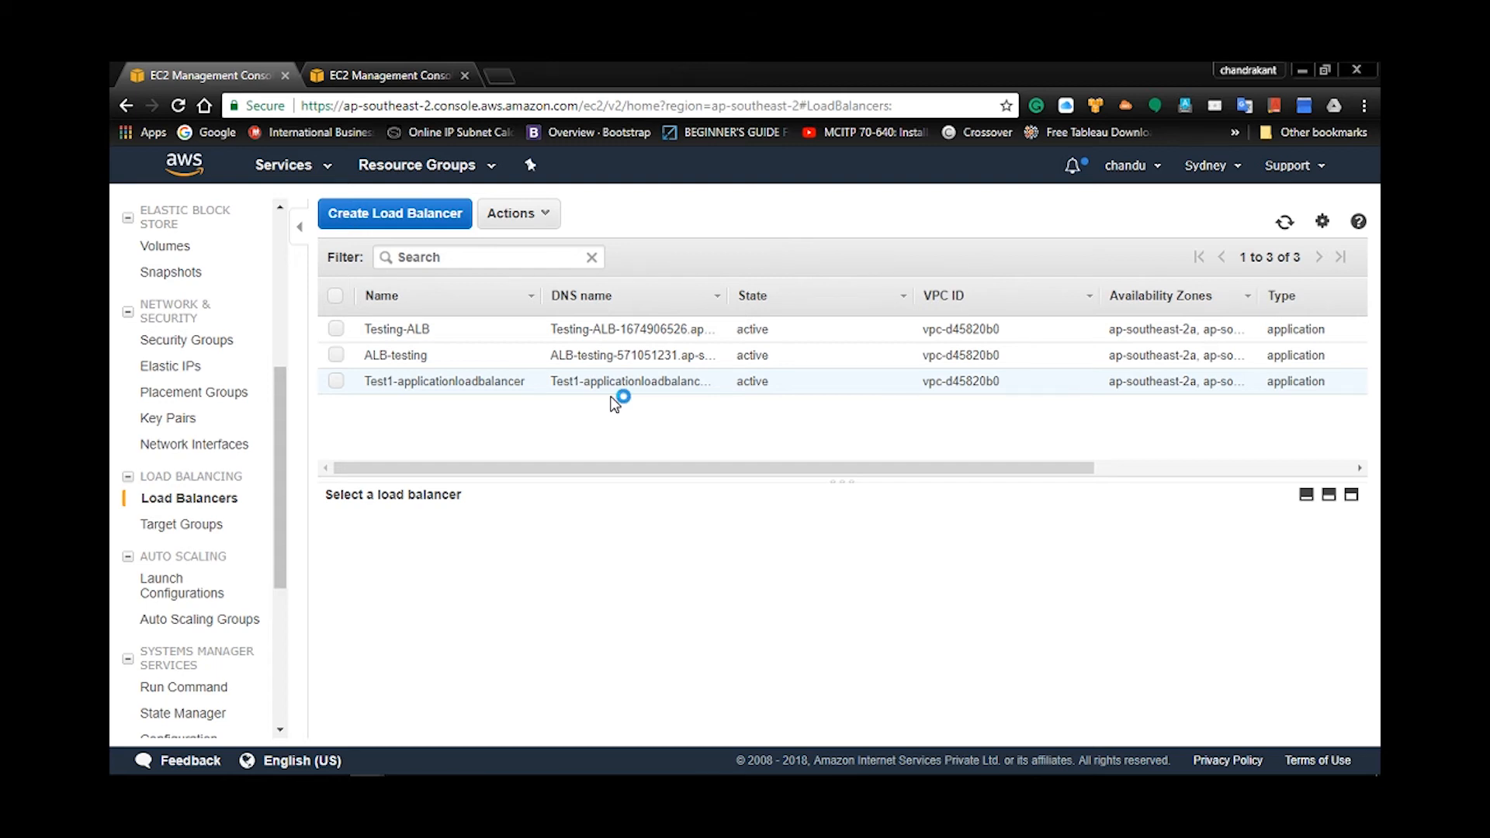
key(F11)
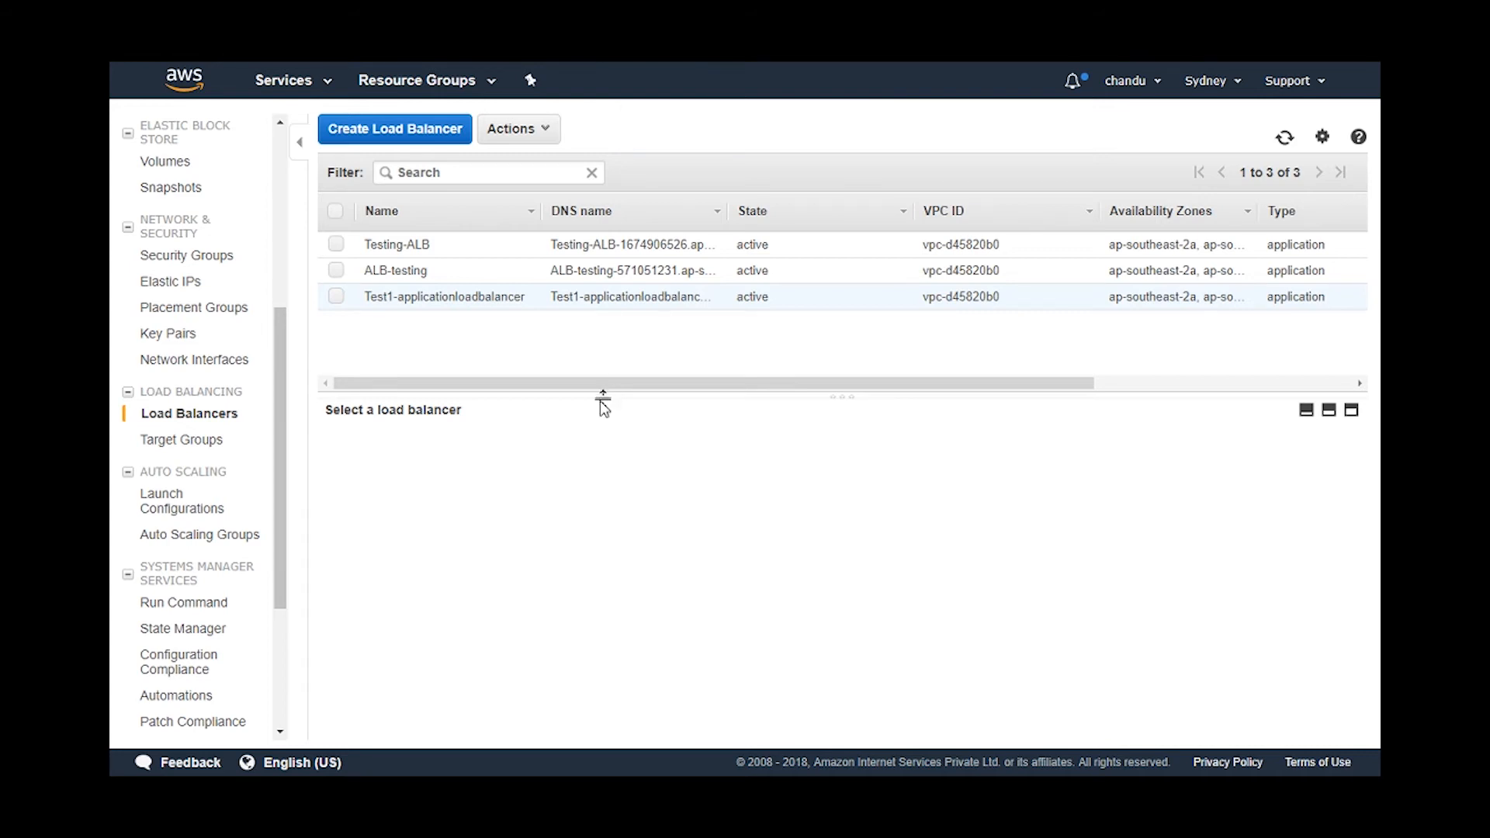
Examine the basic configuration, attributes and registered targets of the Testing1-target-ALB target group
click(221, 444)
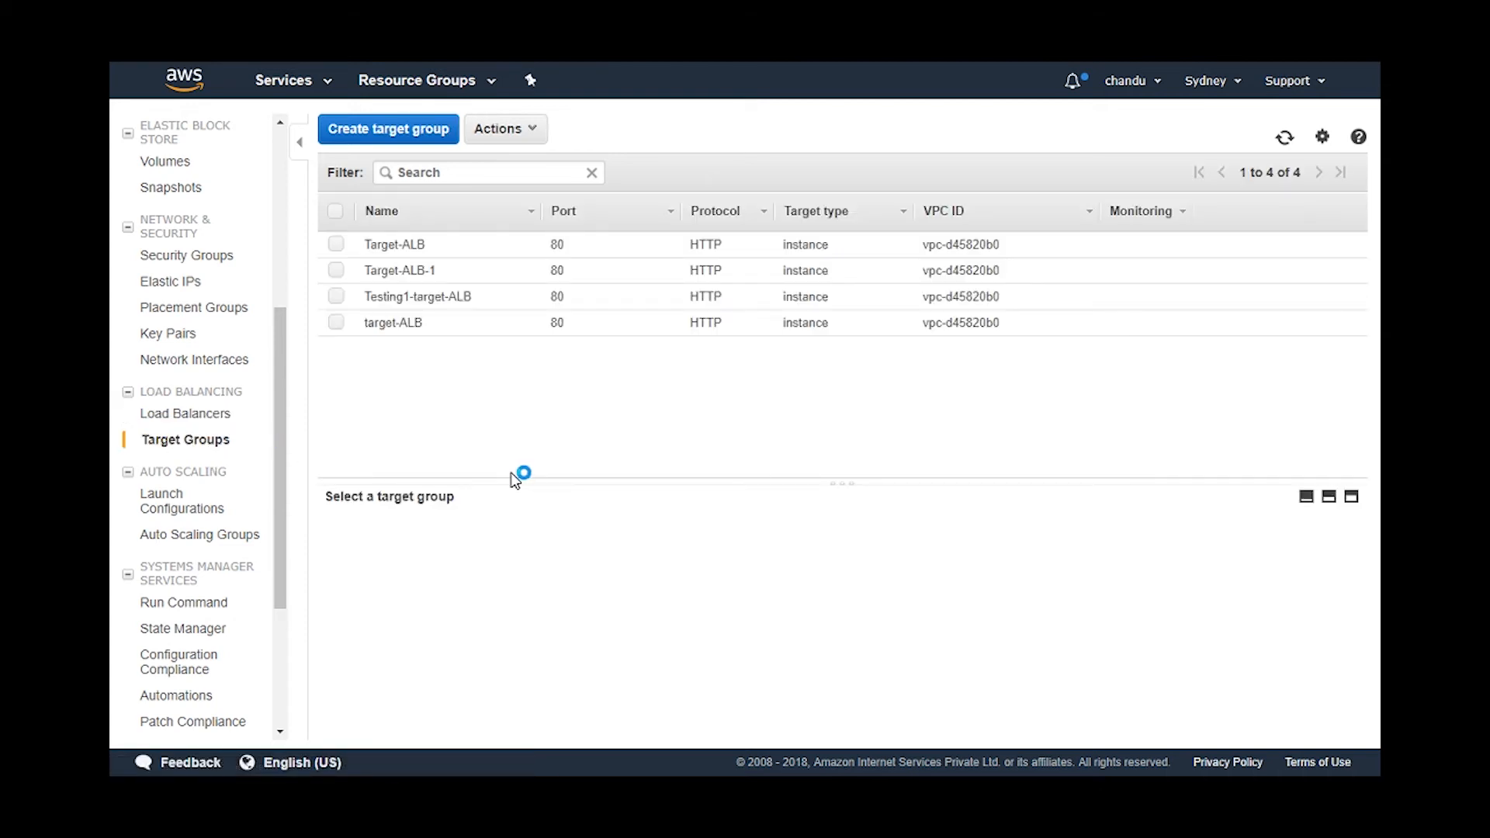
click(336, 297)
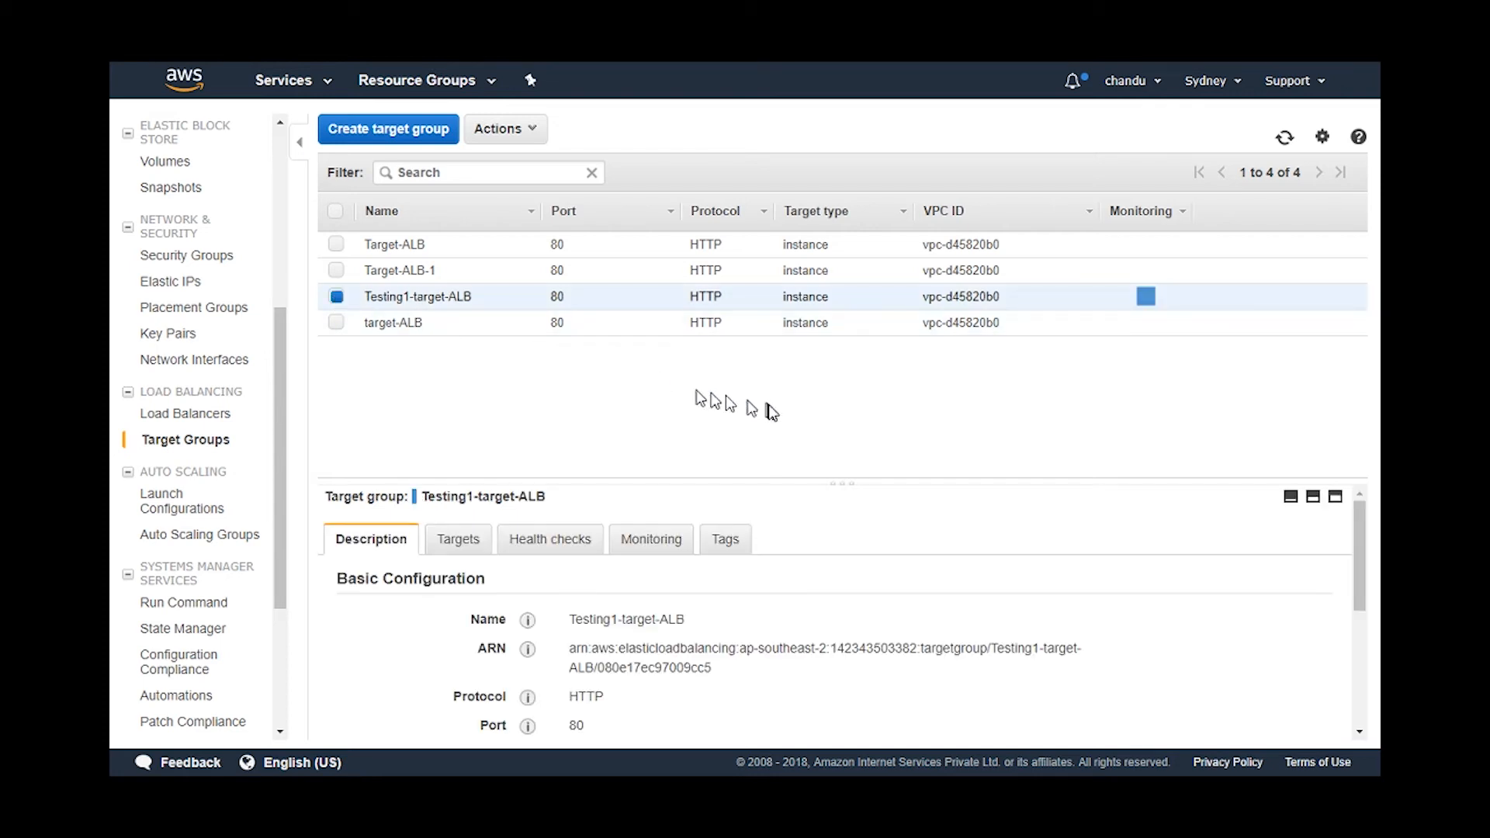
scroll(790, 504, down, 3)
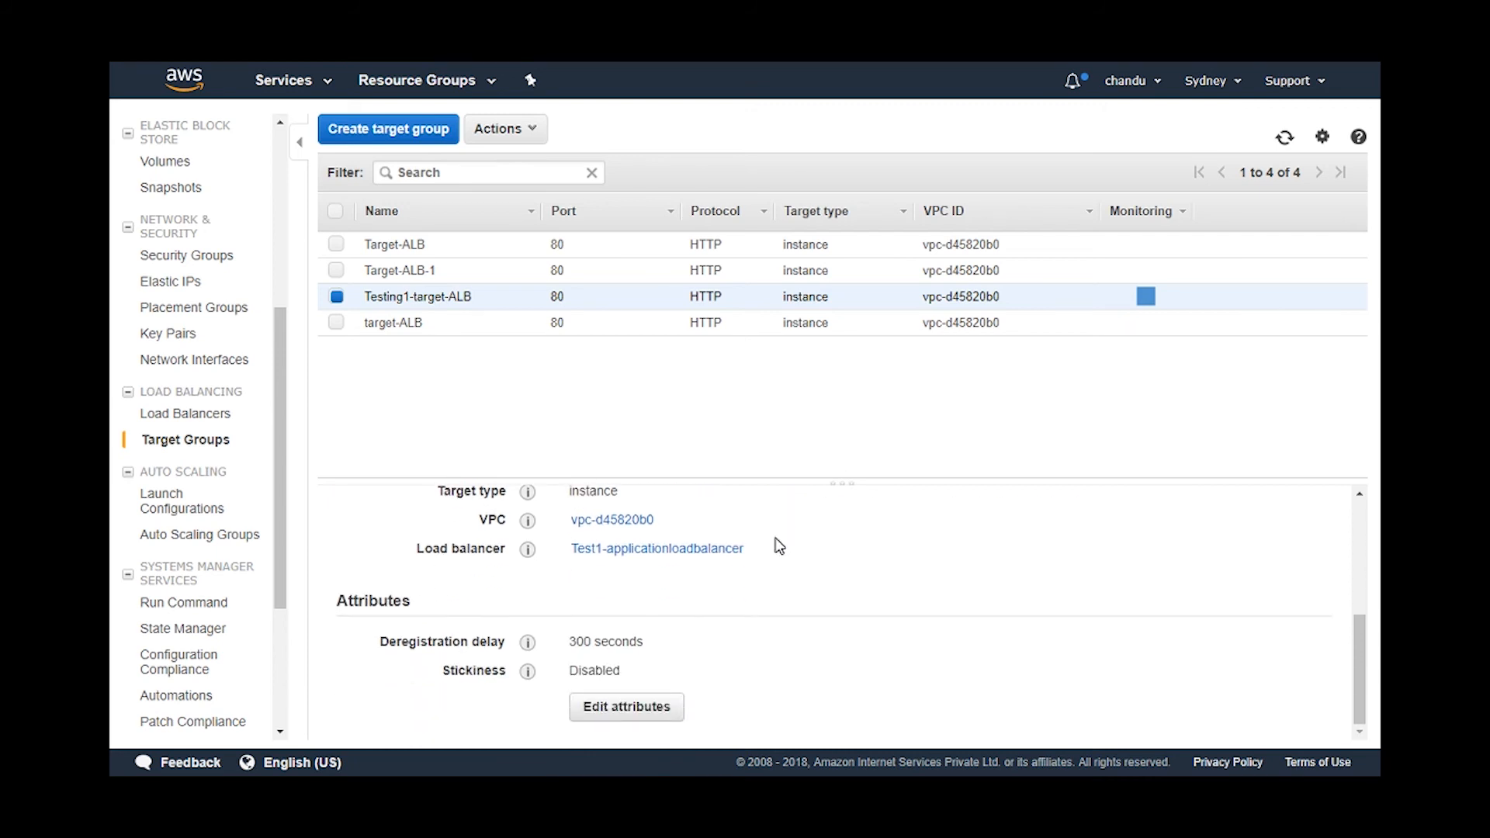
scroll(780, 546, up, 3)
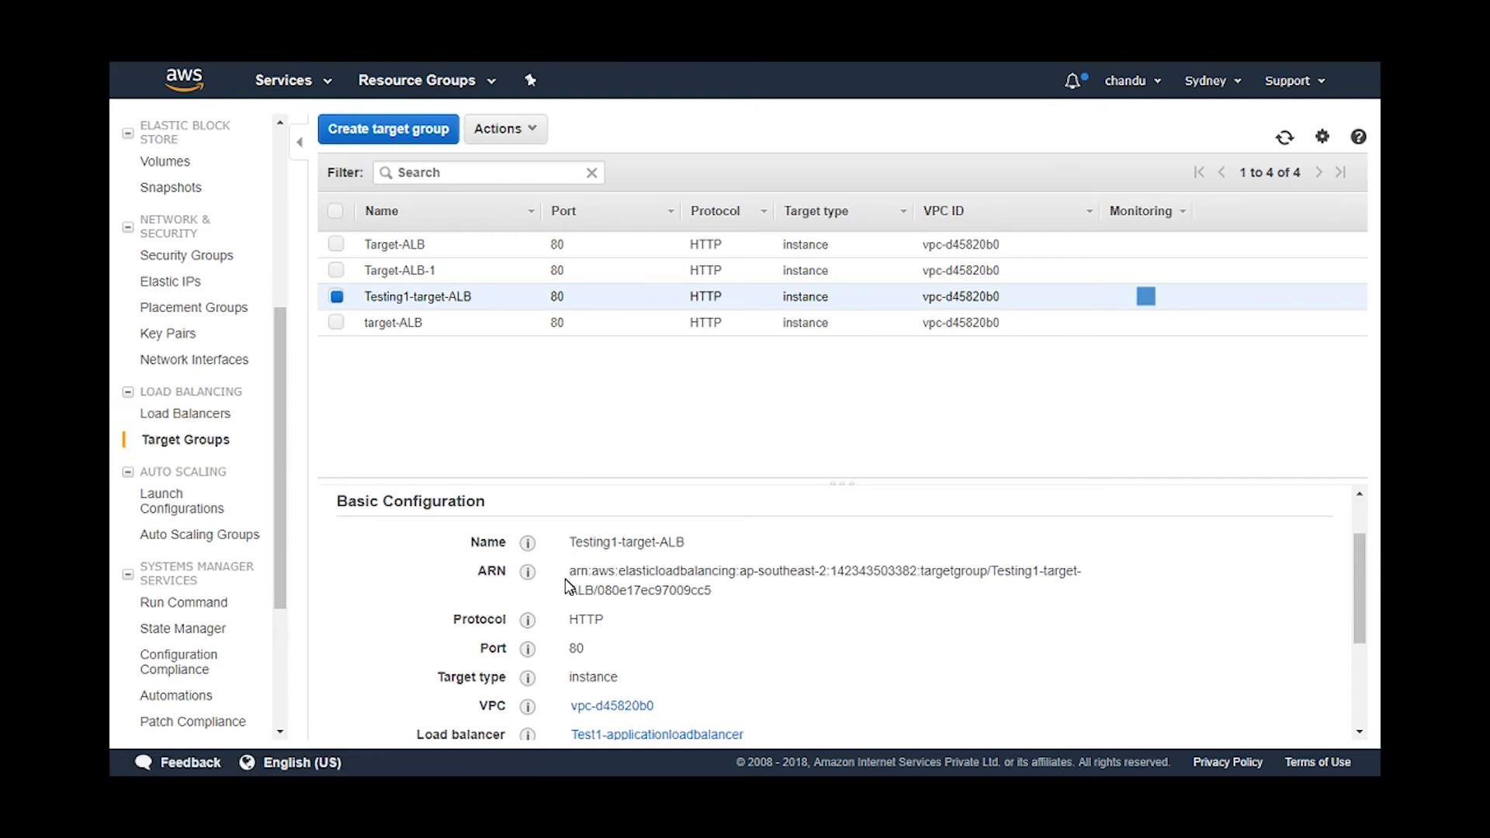
scroll(569, 588, up, 1)
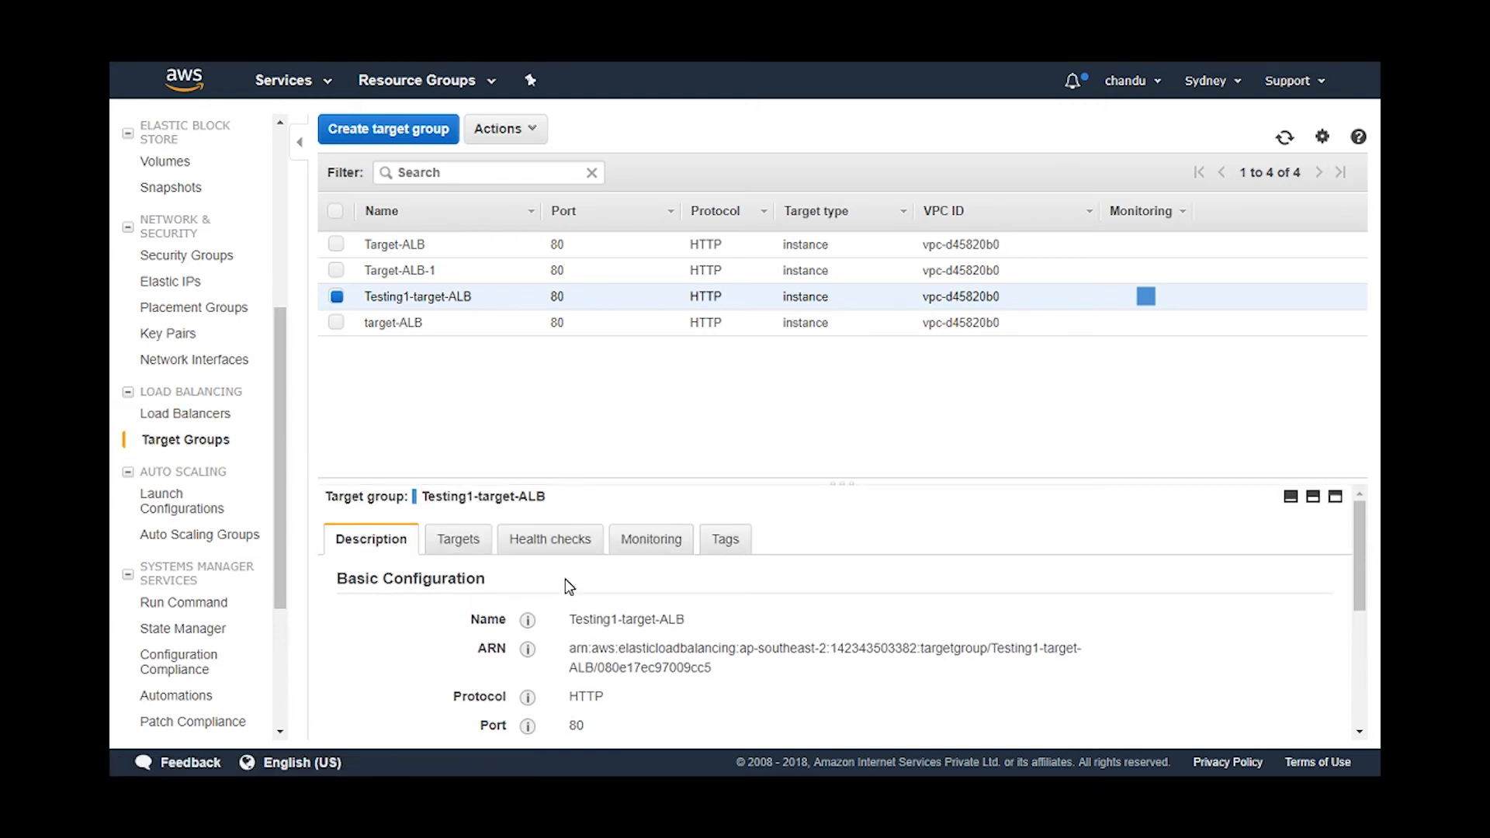
click(459, 544)
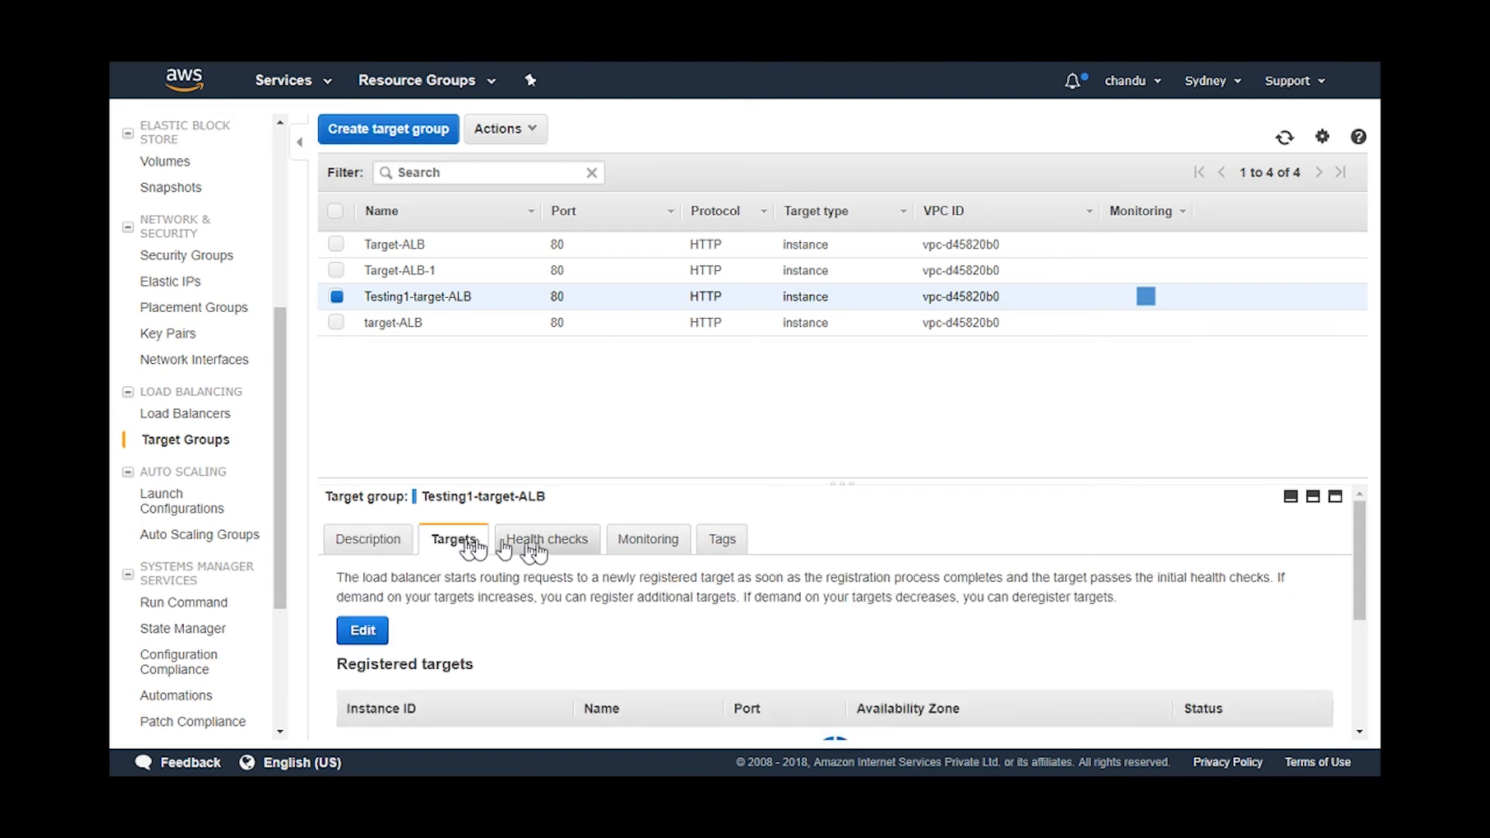
scroll(631, 571, down, 1)
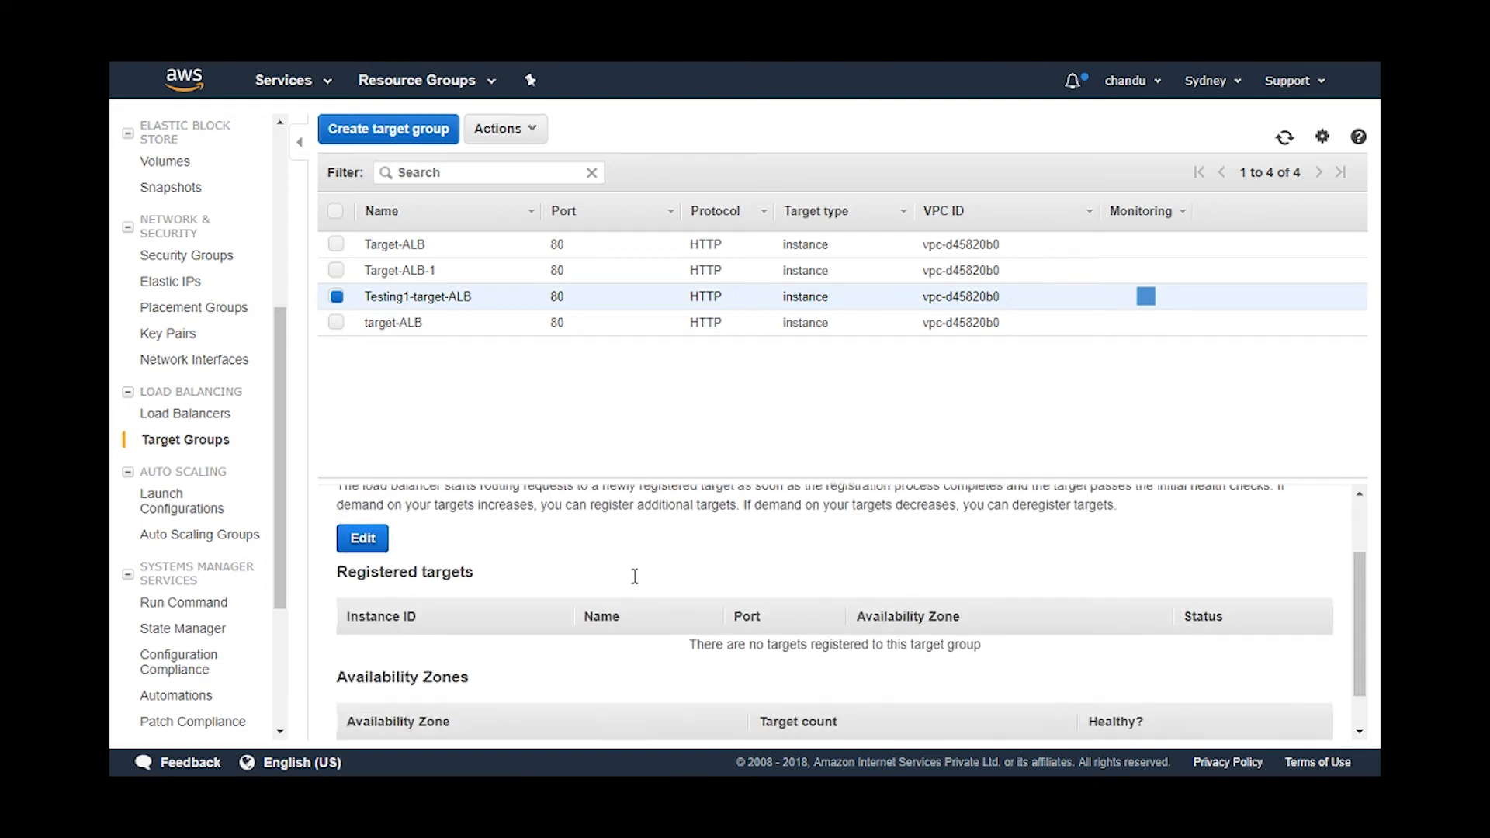
Try to register the webserver1 instance as a target by selecting it and saving
click(363, 538)
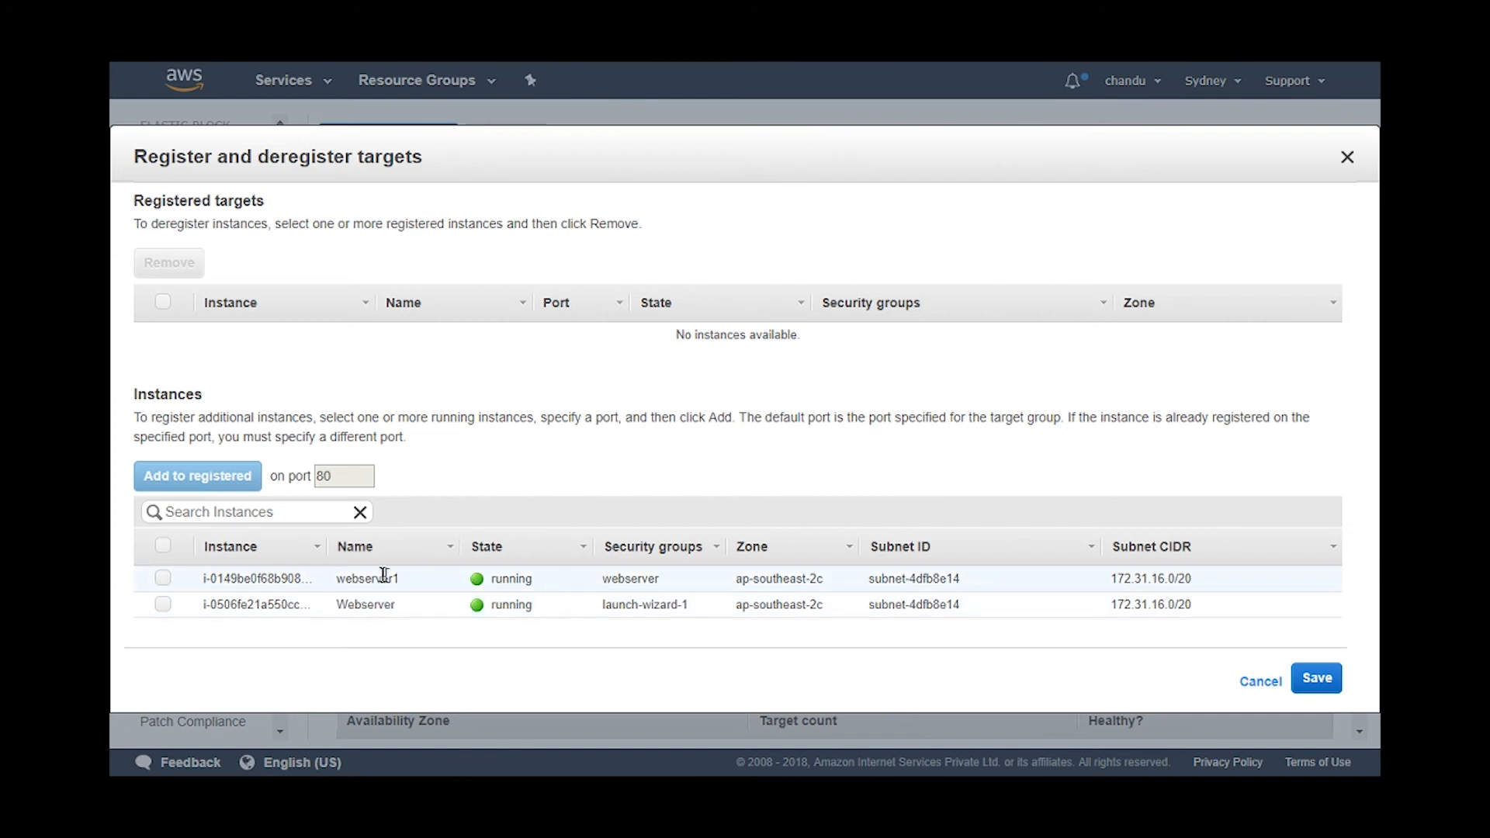
click(164, 582)
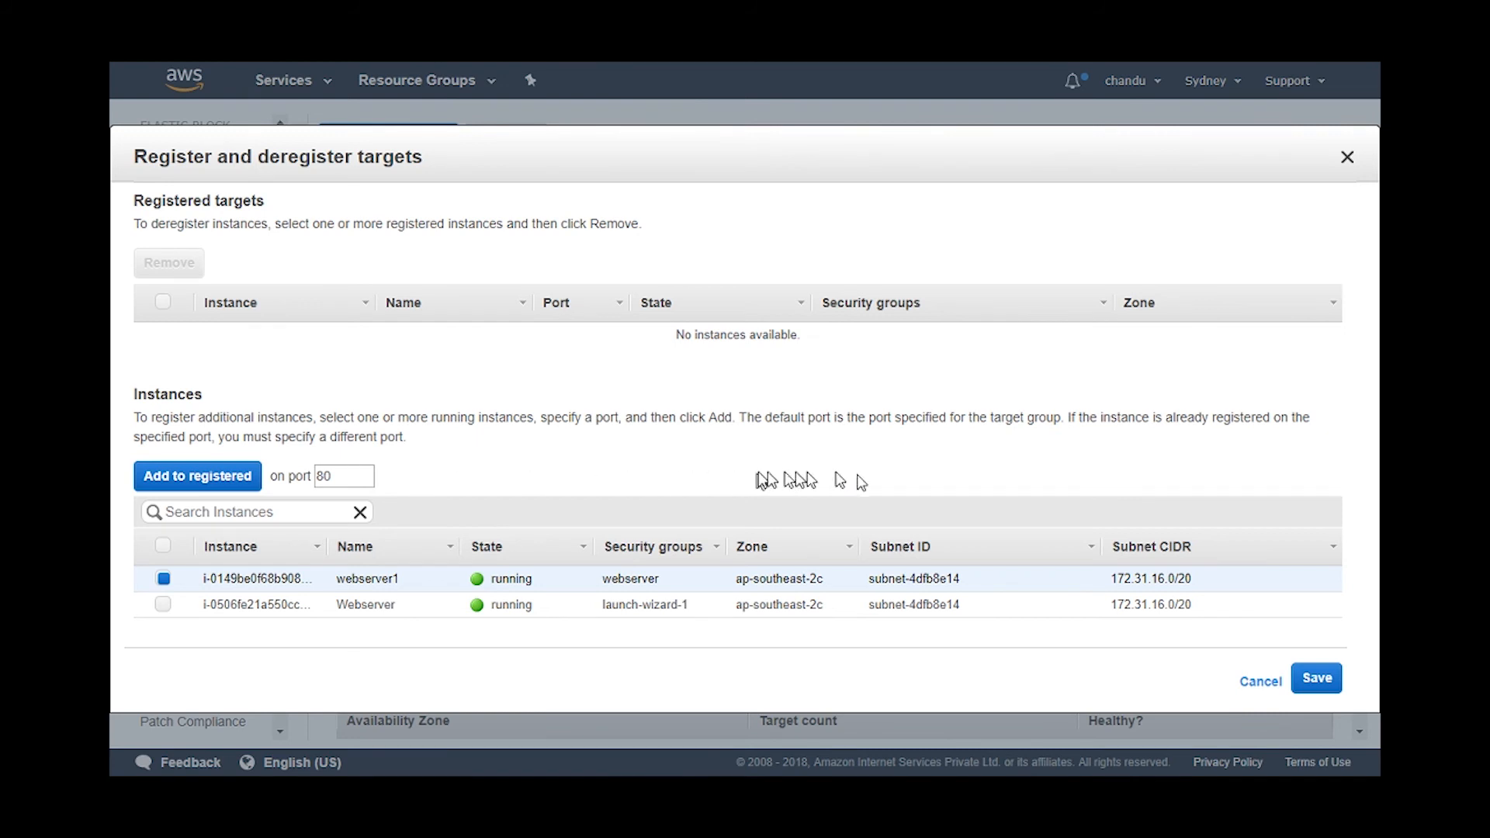
click(1317, 680)
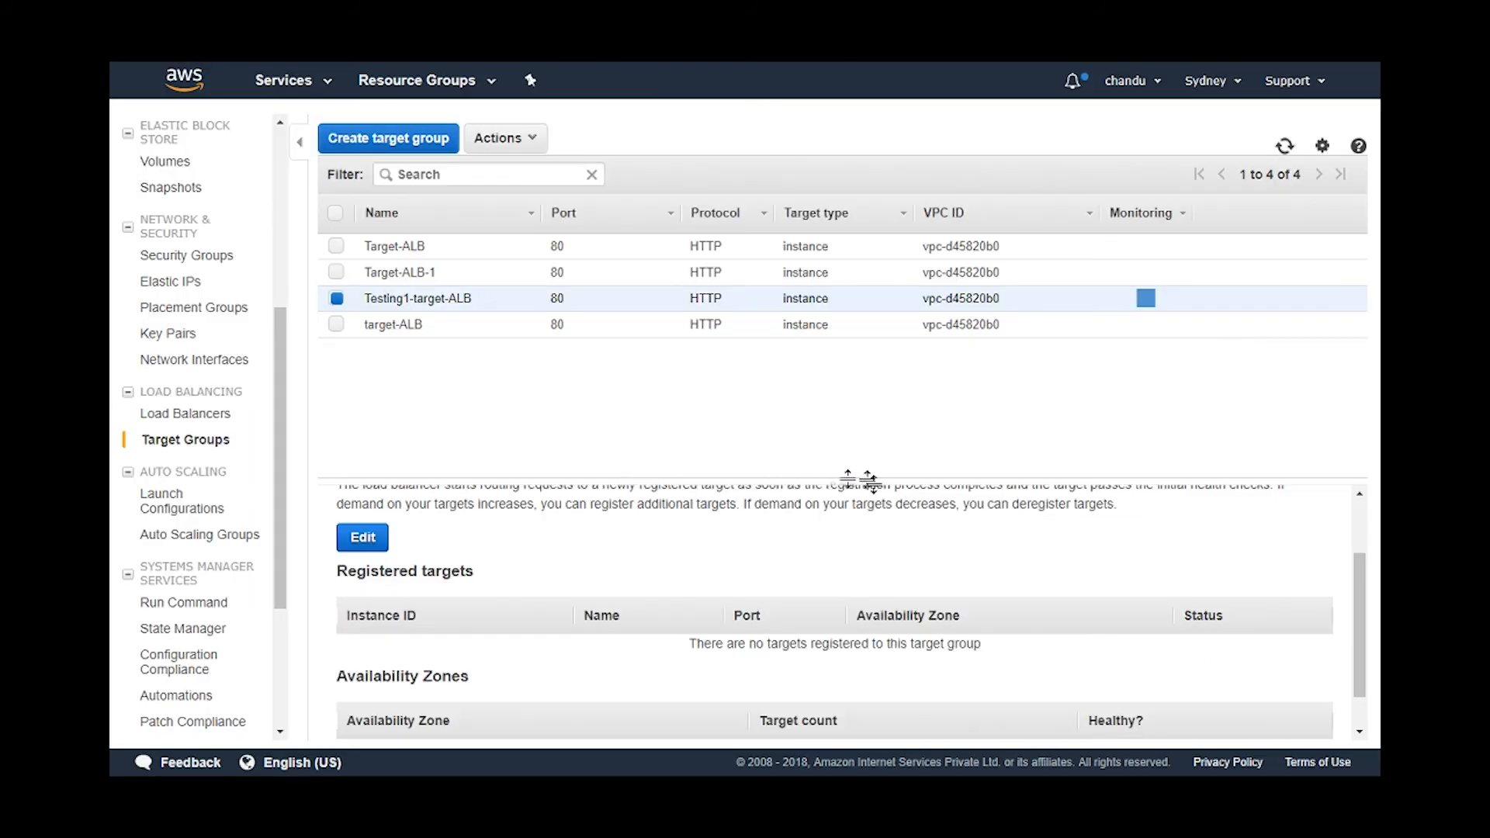
Add the webserver1 instance to the registered targets of Testing1-target-ALB on port 80 and save the registration
scroll(753, 642, down, 1)
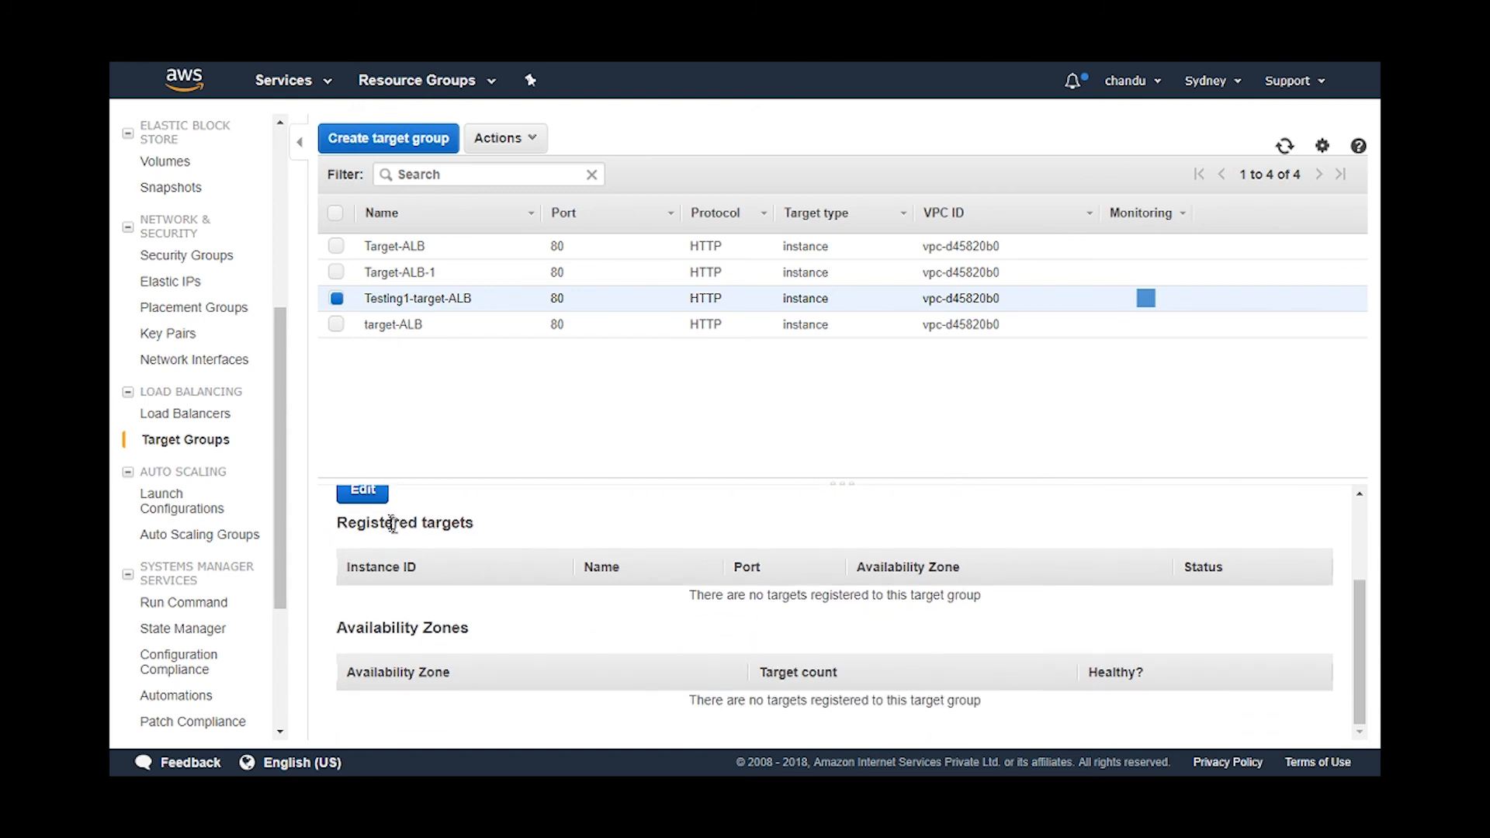
click(362, 500)
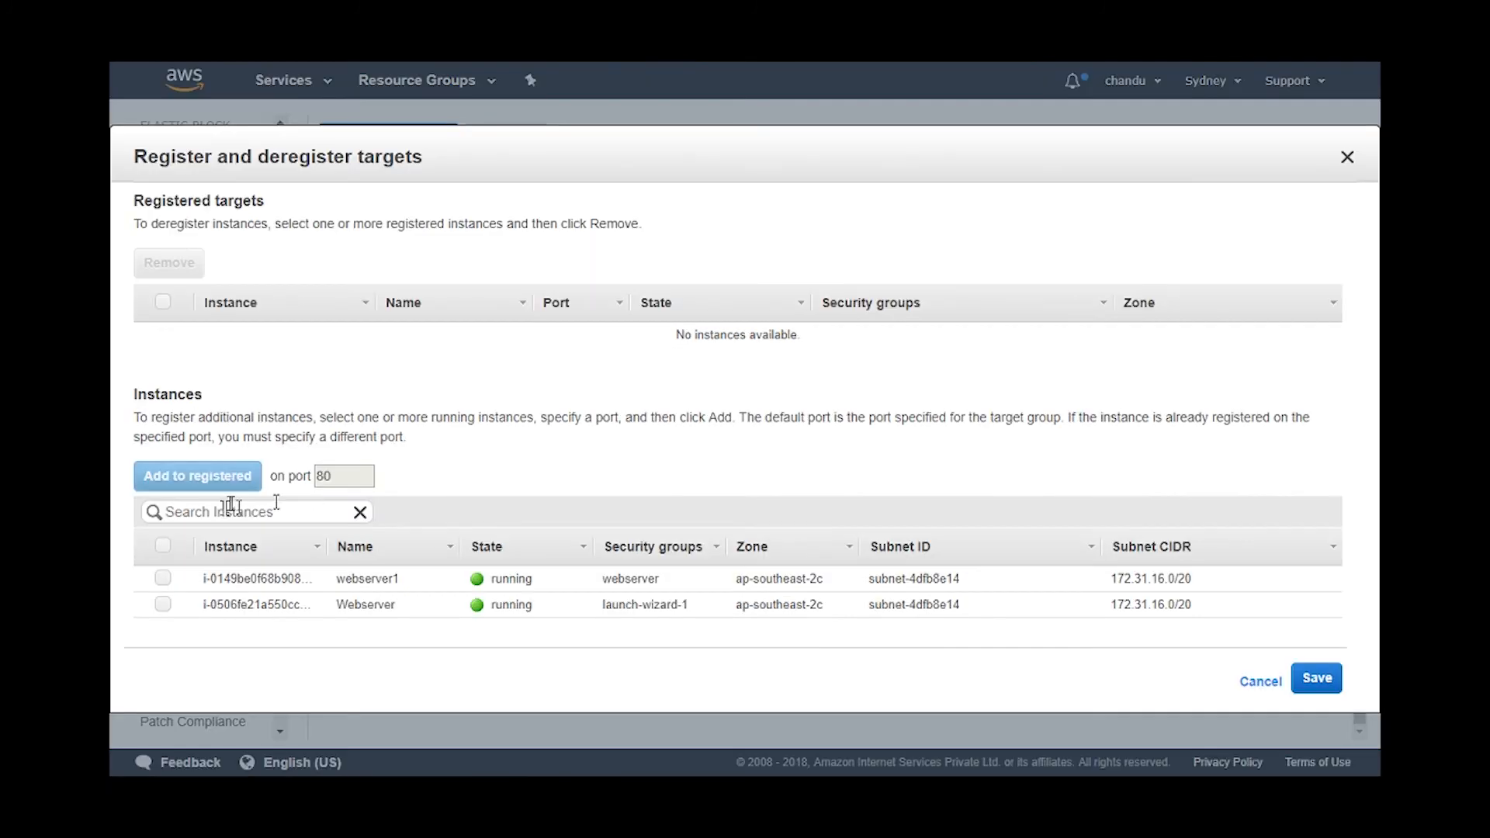
click(163, 578)
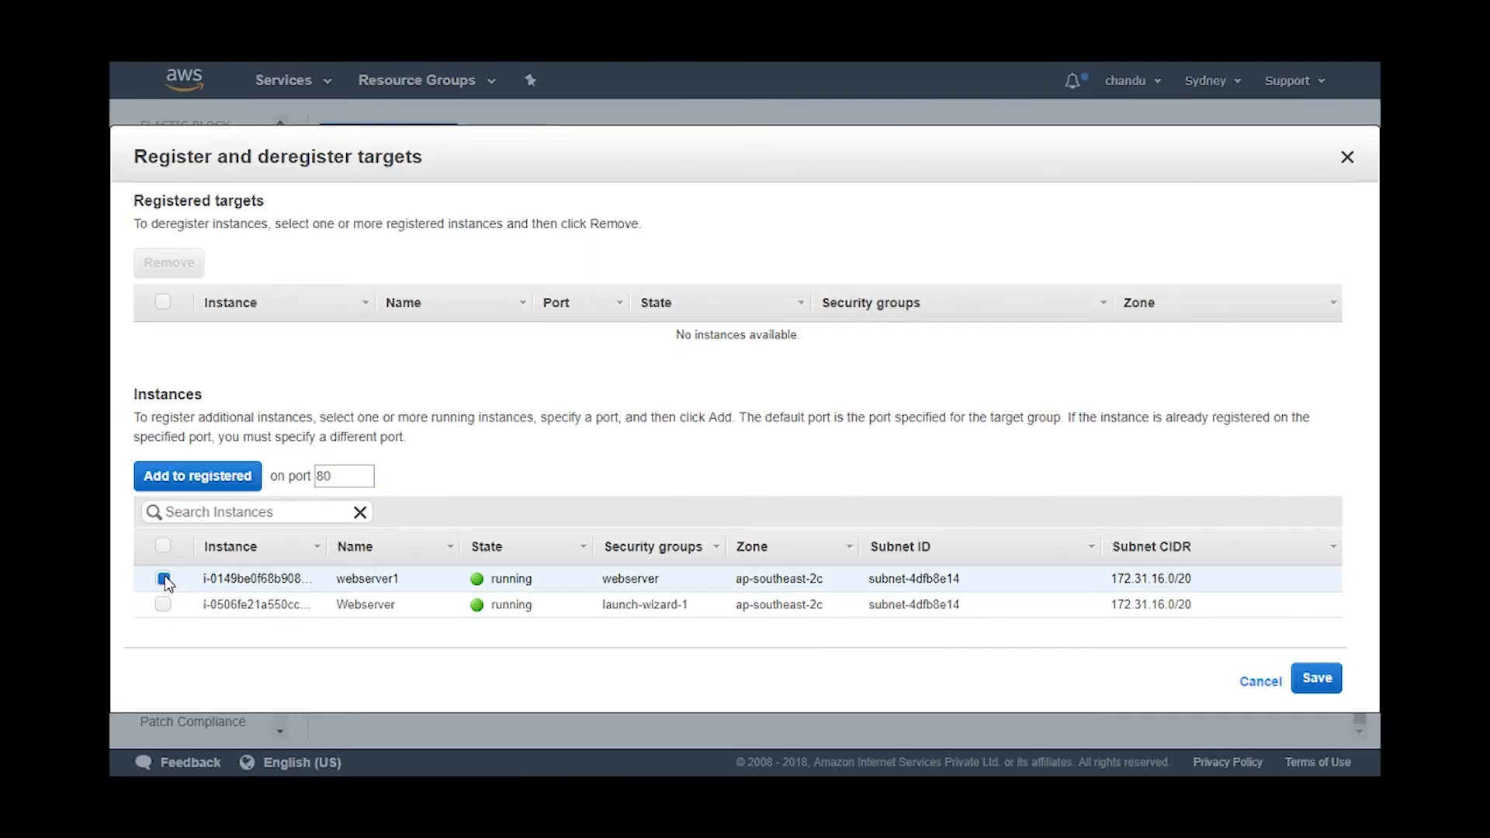
click(186, 485)
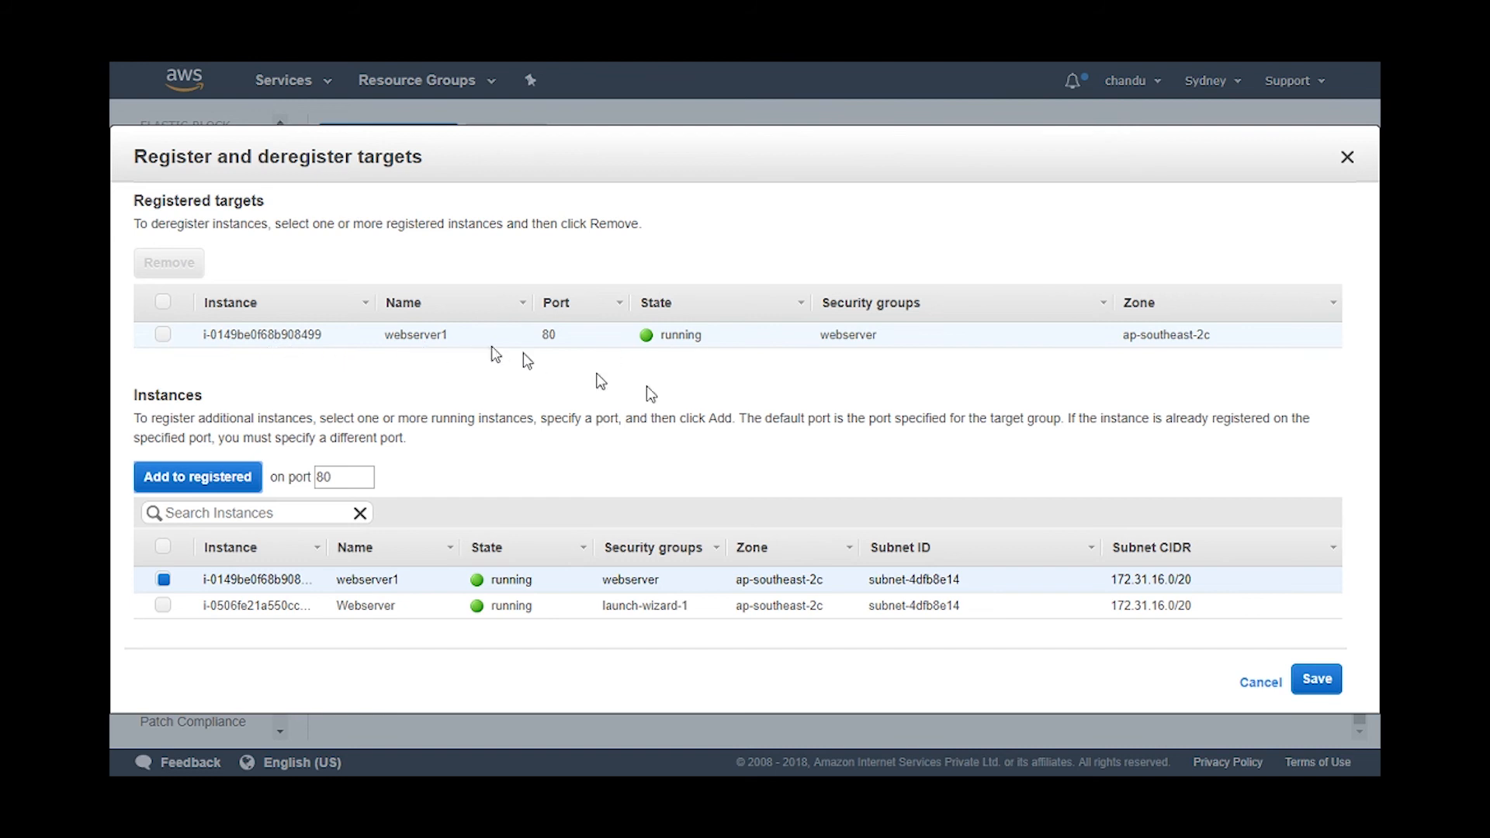
click(1315, 680)
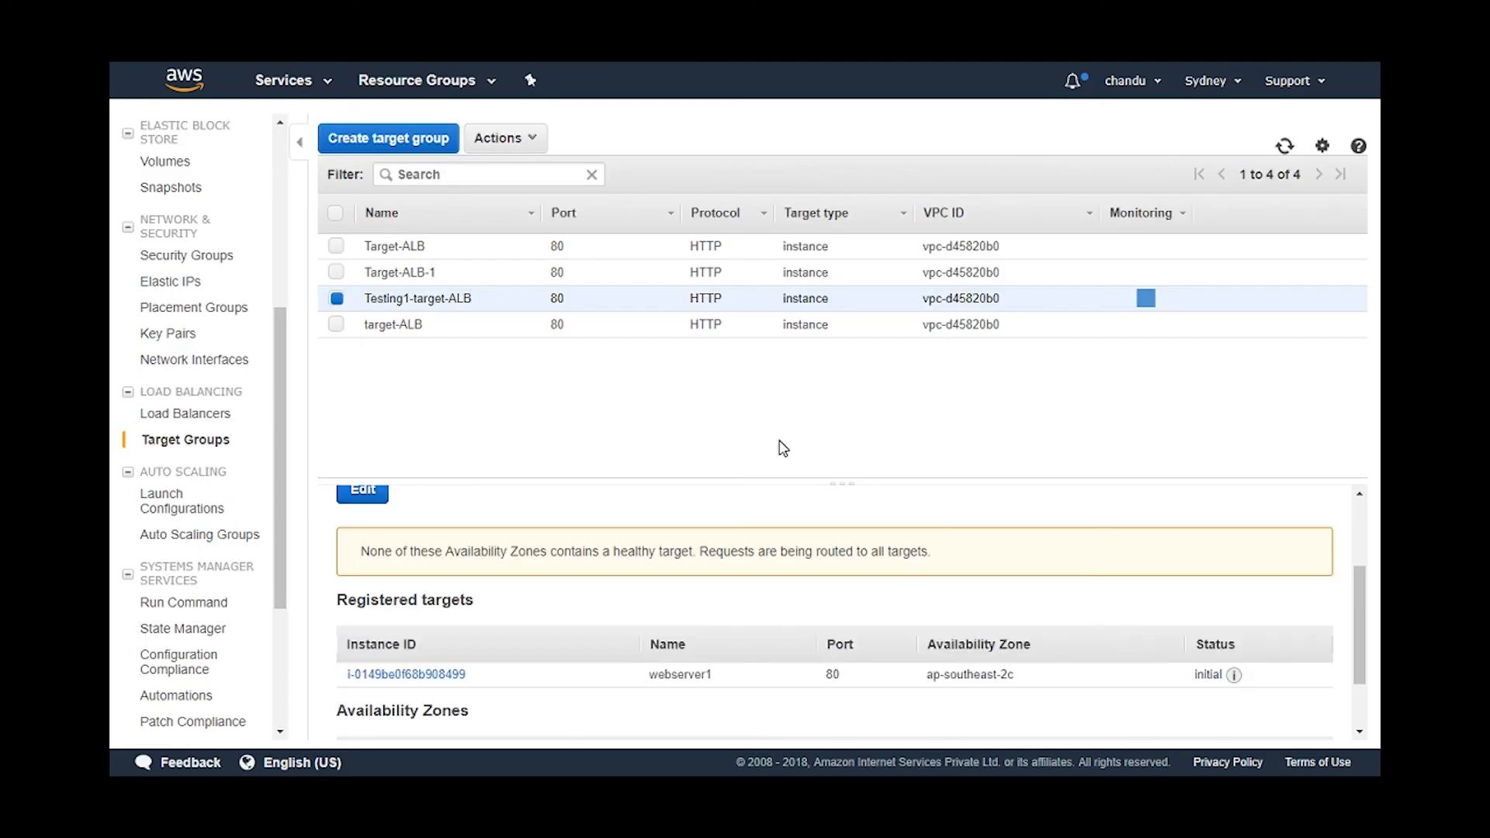
Enlarge the target group details, refresh them, and check webserver1's health status and the group's description
drag(847, 482, 850, 365)
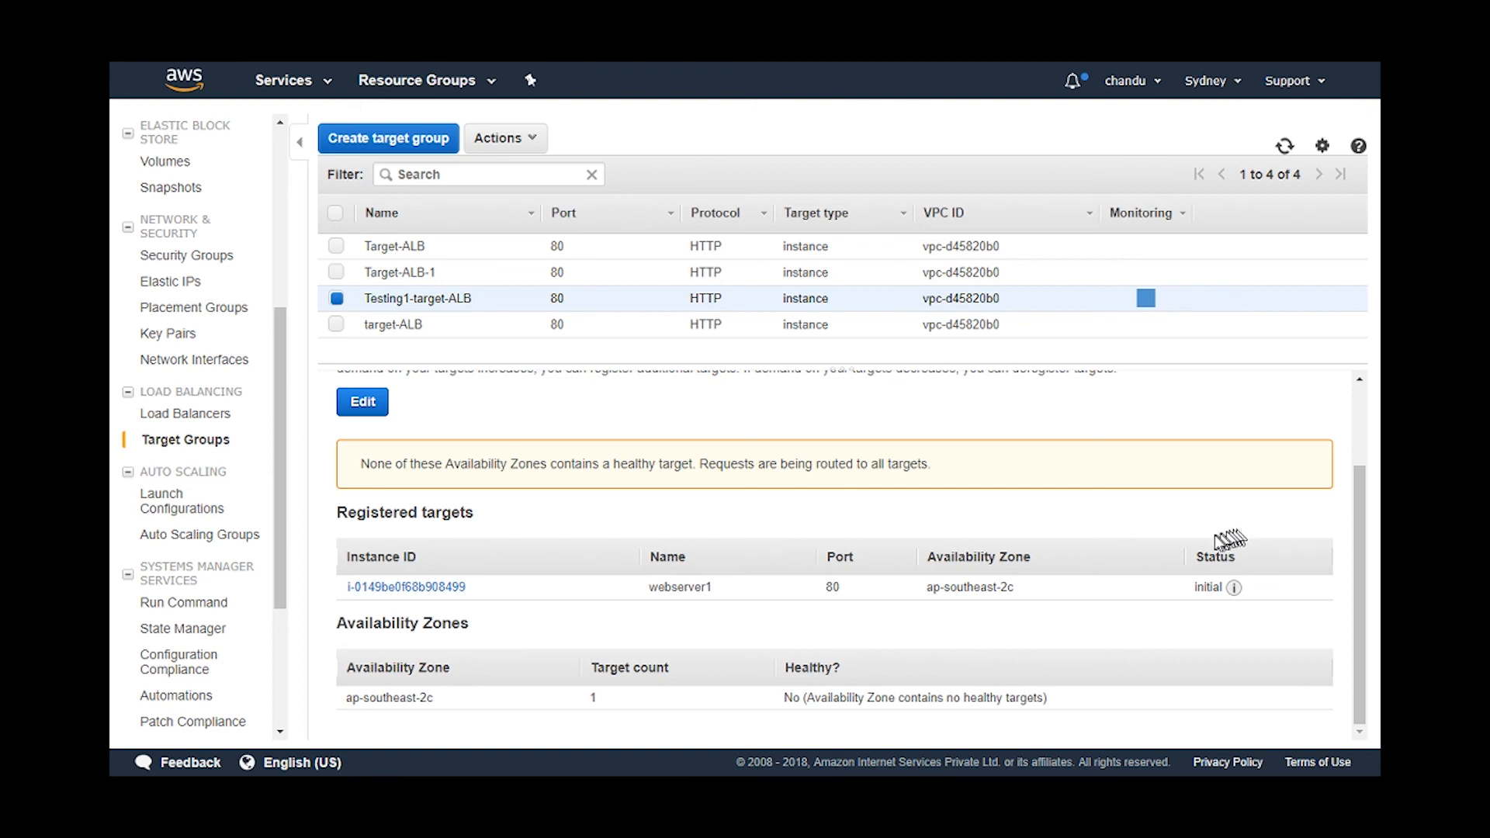
mouse_move(1237, 593)
click(1286, 146)
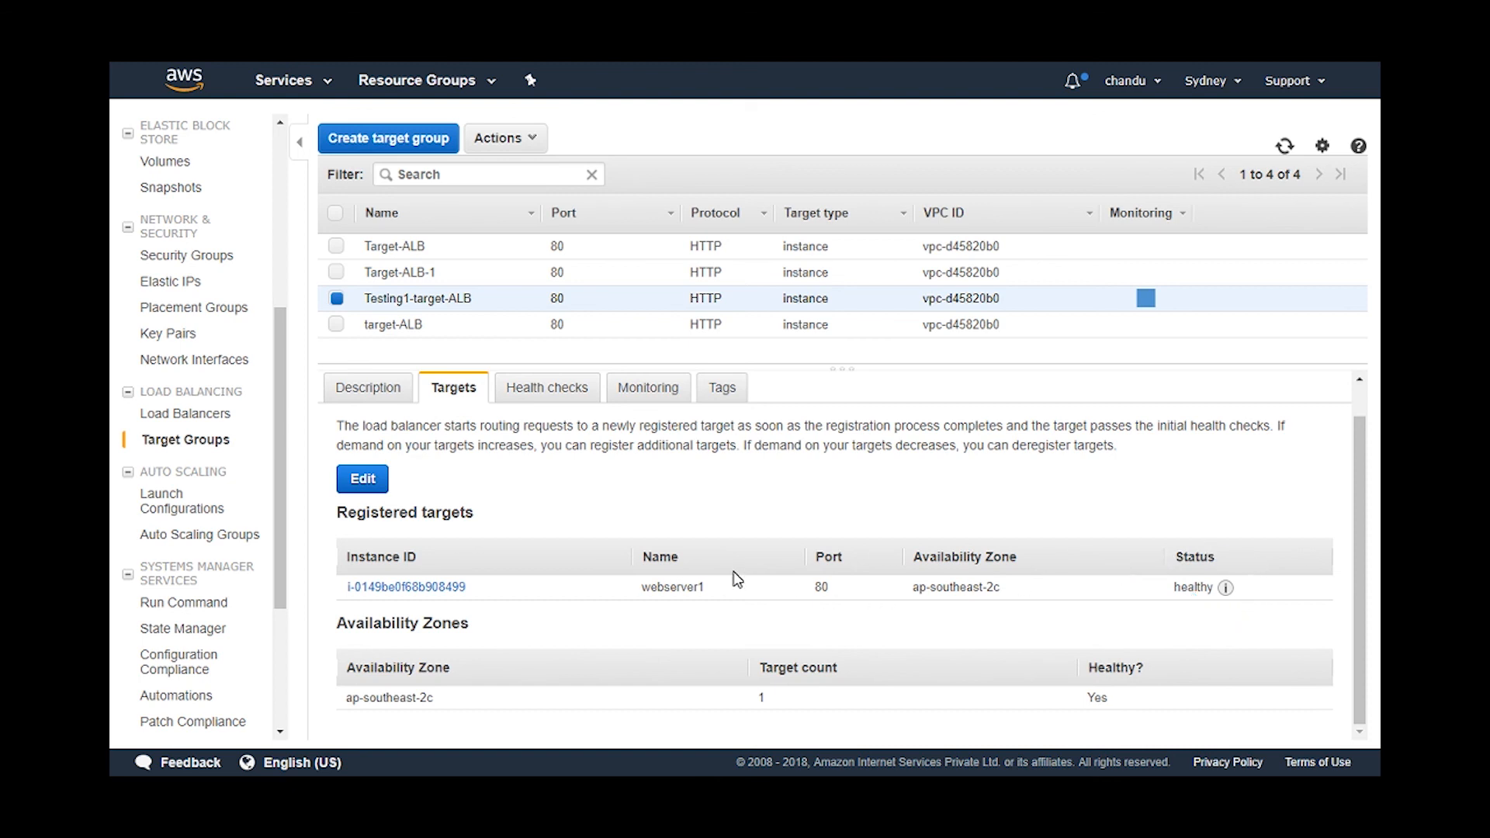
scroll(737, 578, up, 1)
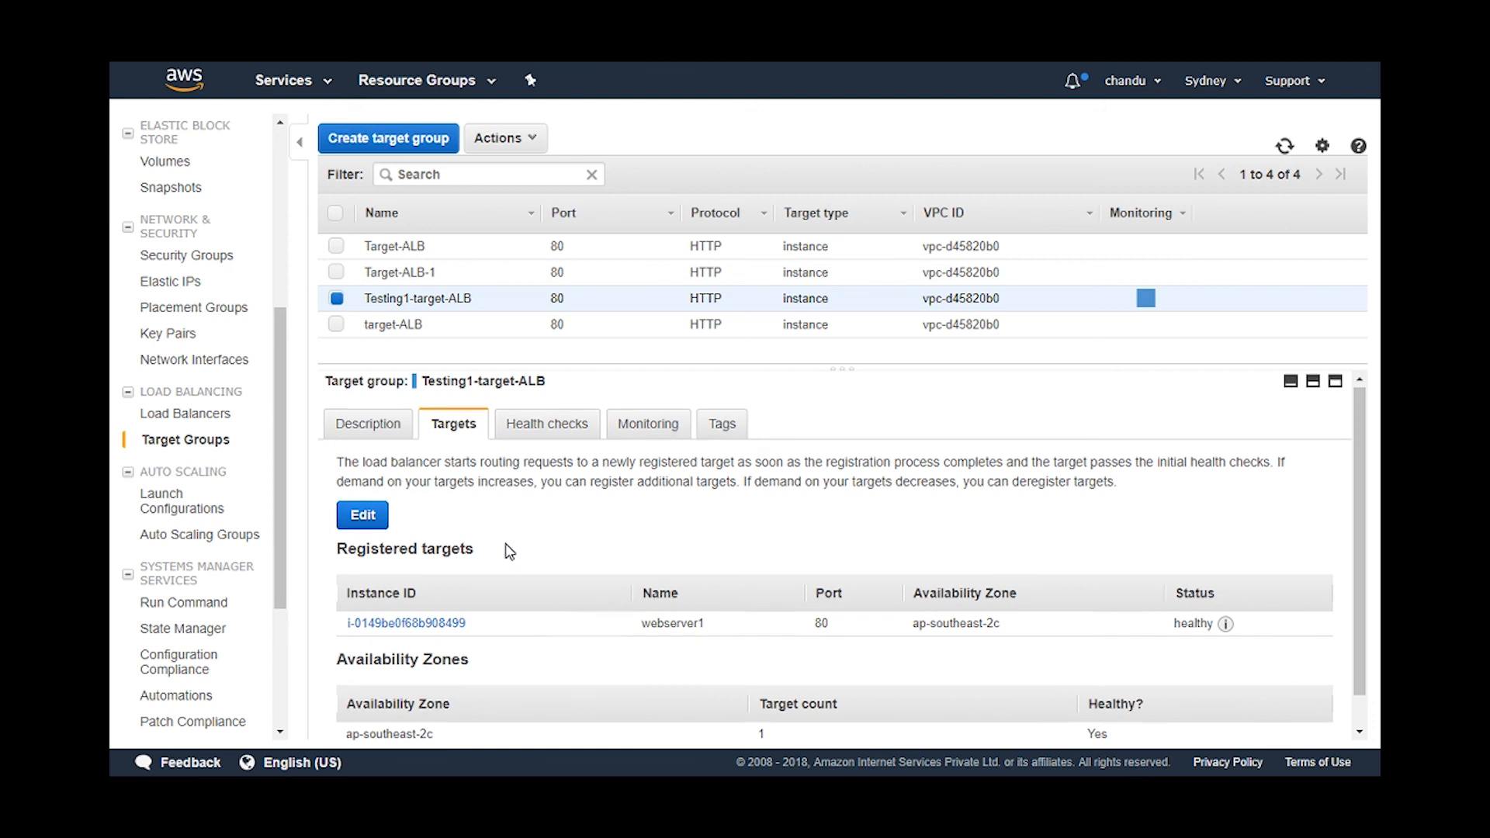
scroll(509, 551, down, 1)
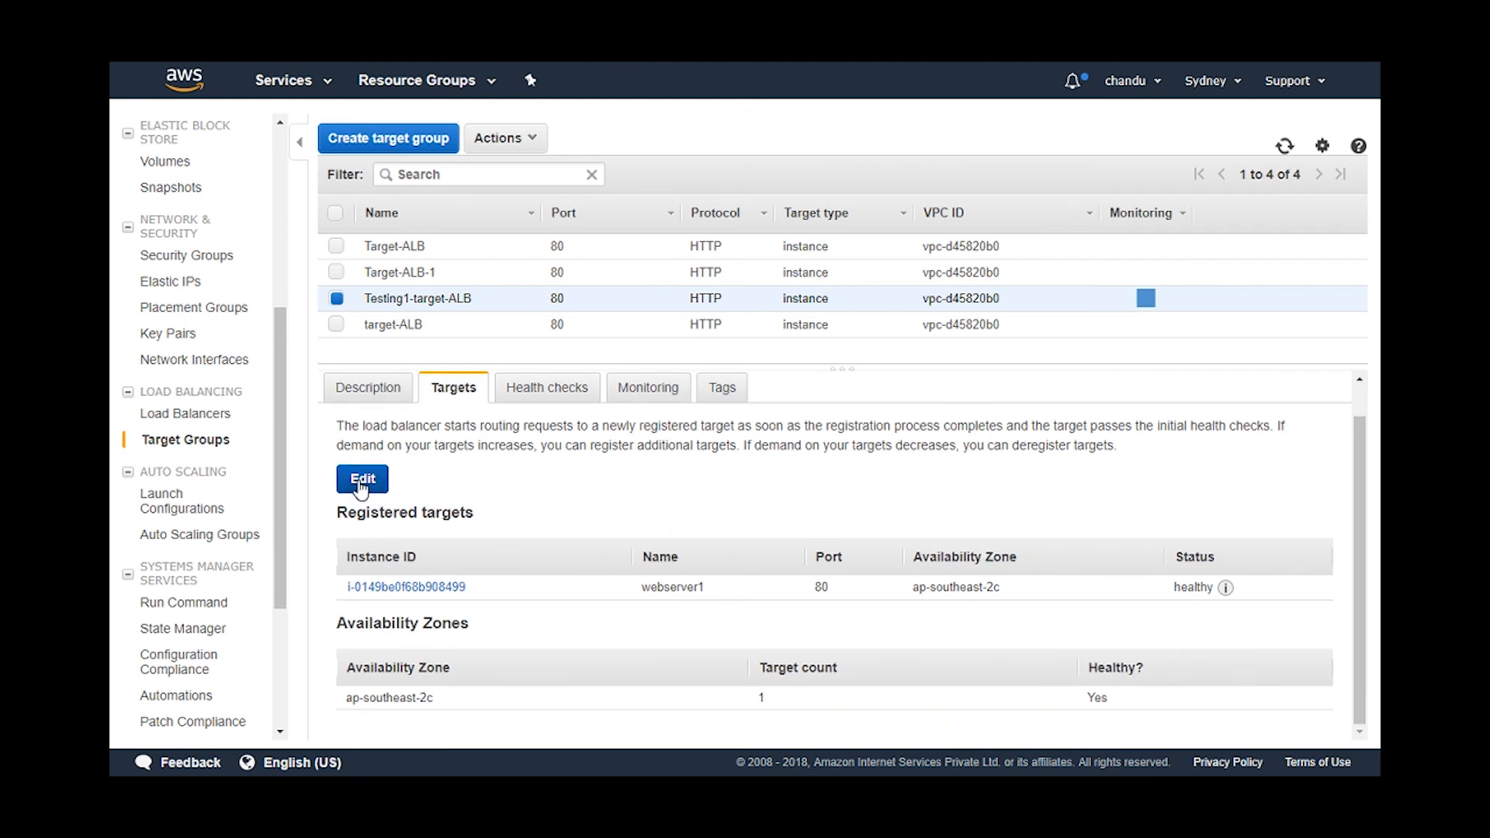
click(359, 388)
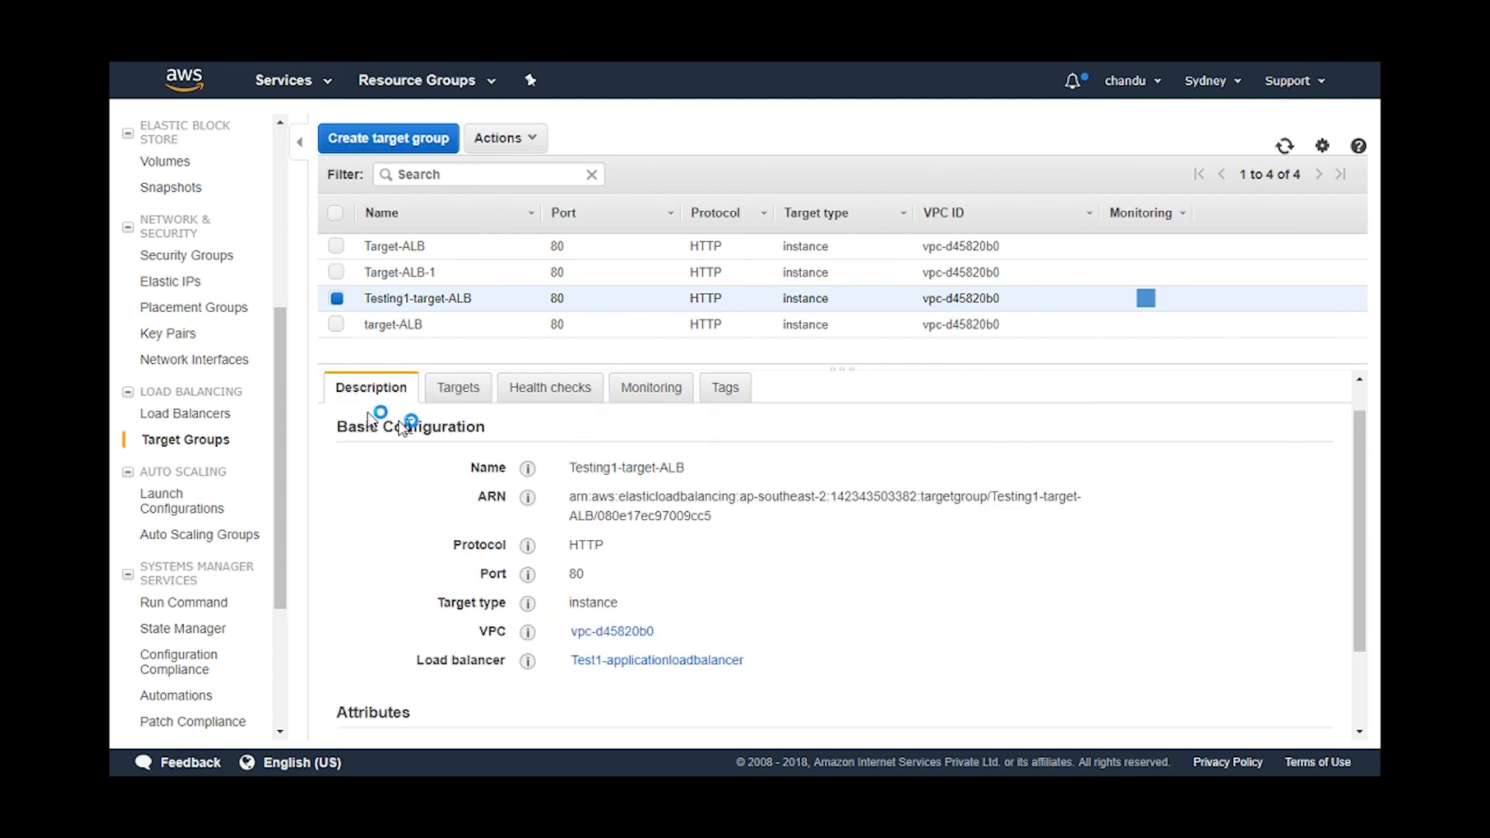
click(465, 394)
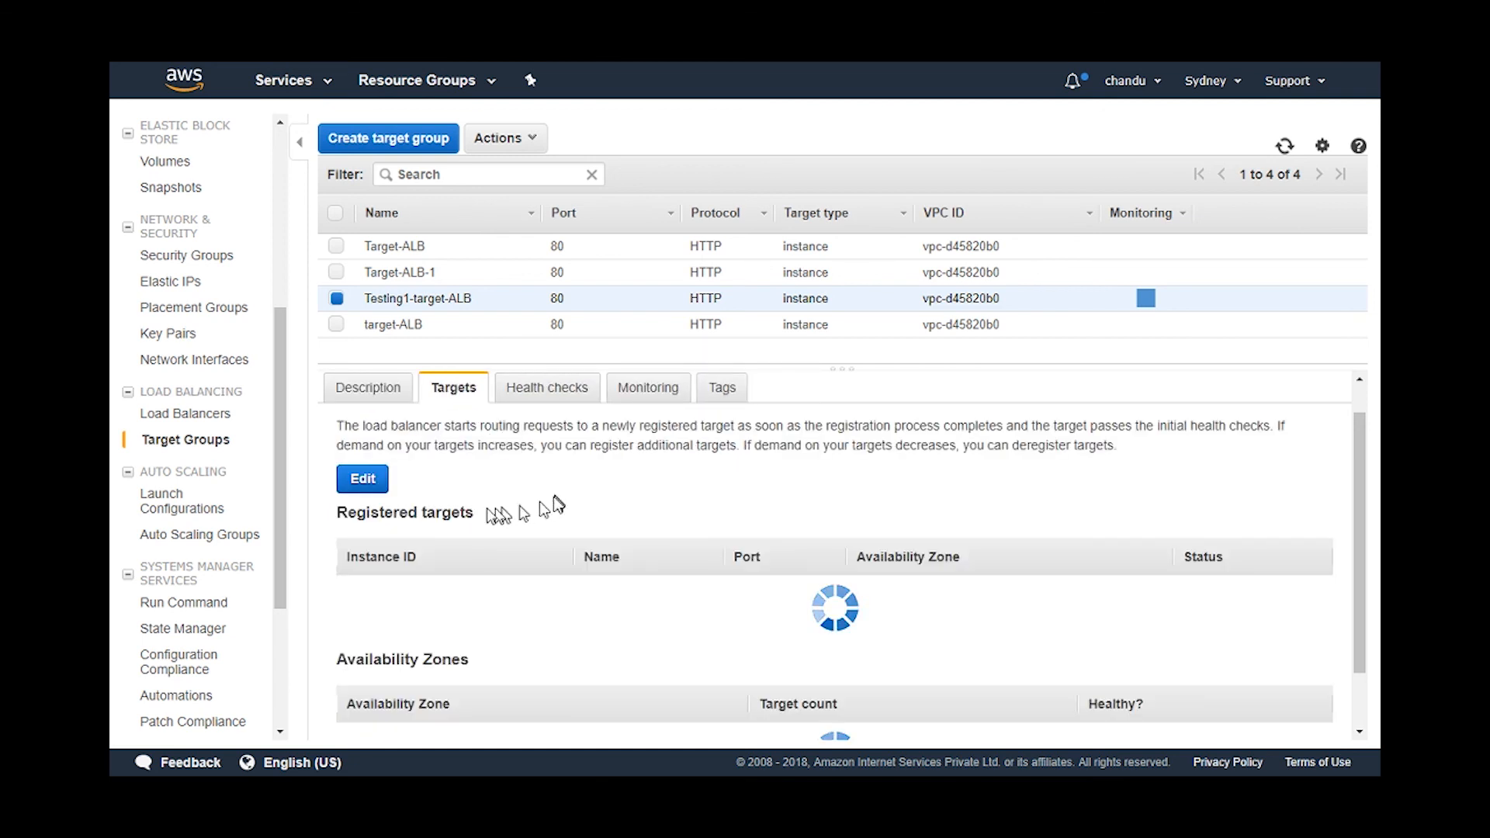
Remove webserver1 from the registered targets of Testing1-target-ALB and save the deregistration
click(368, 482)
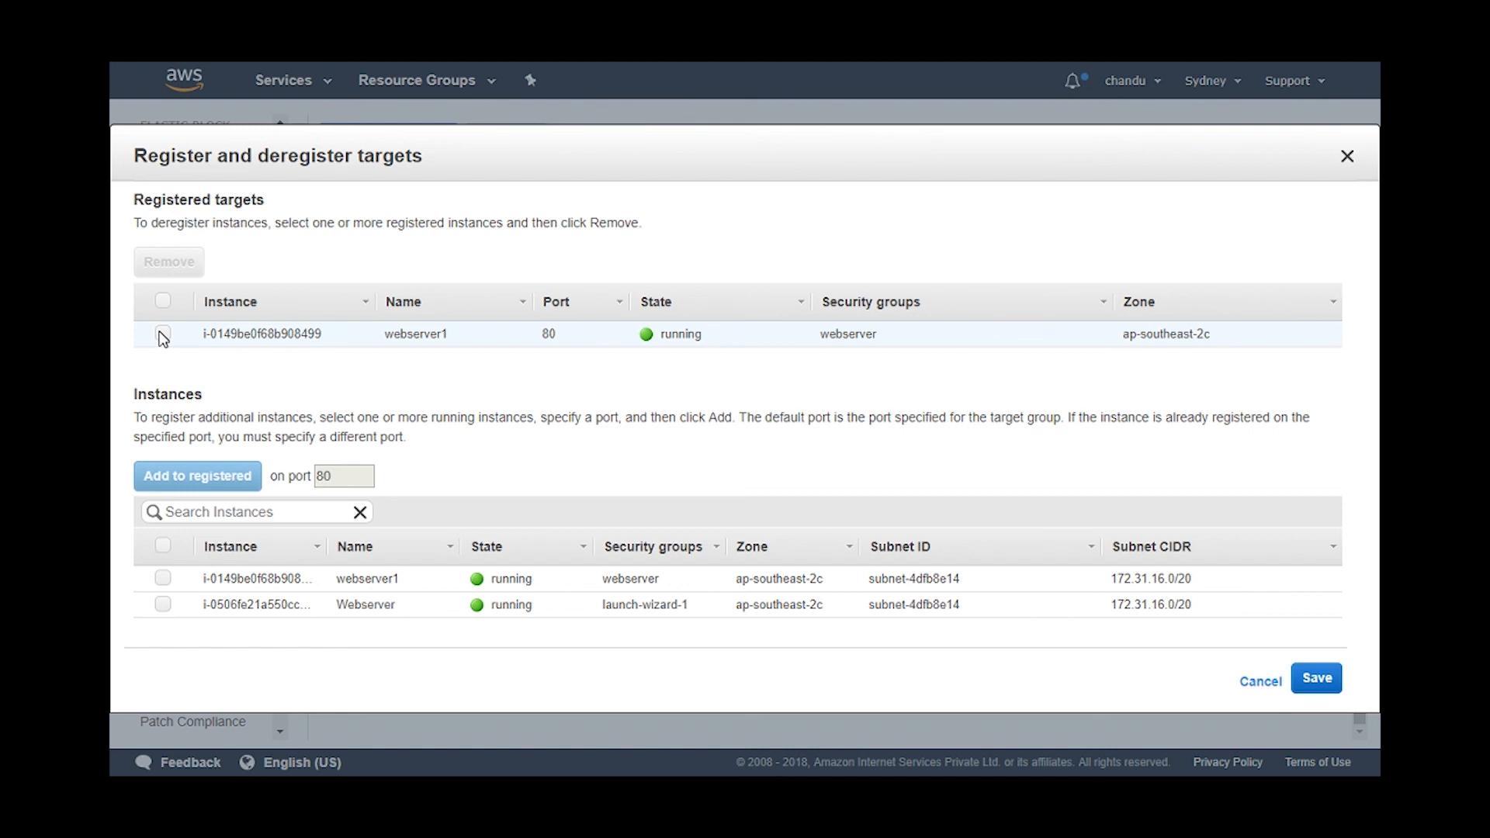
click(163, 335)
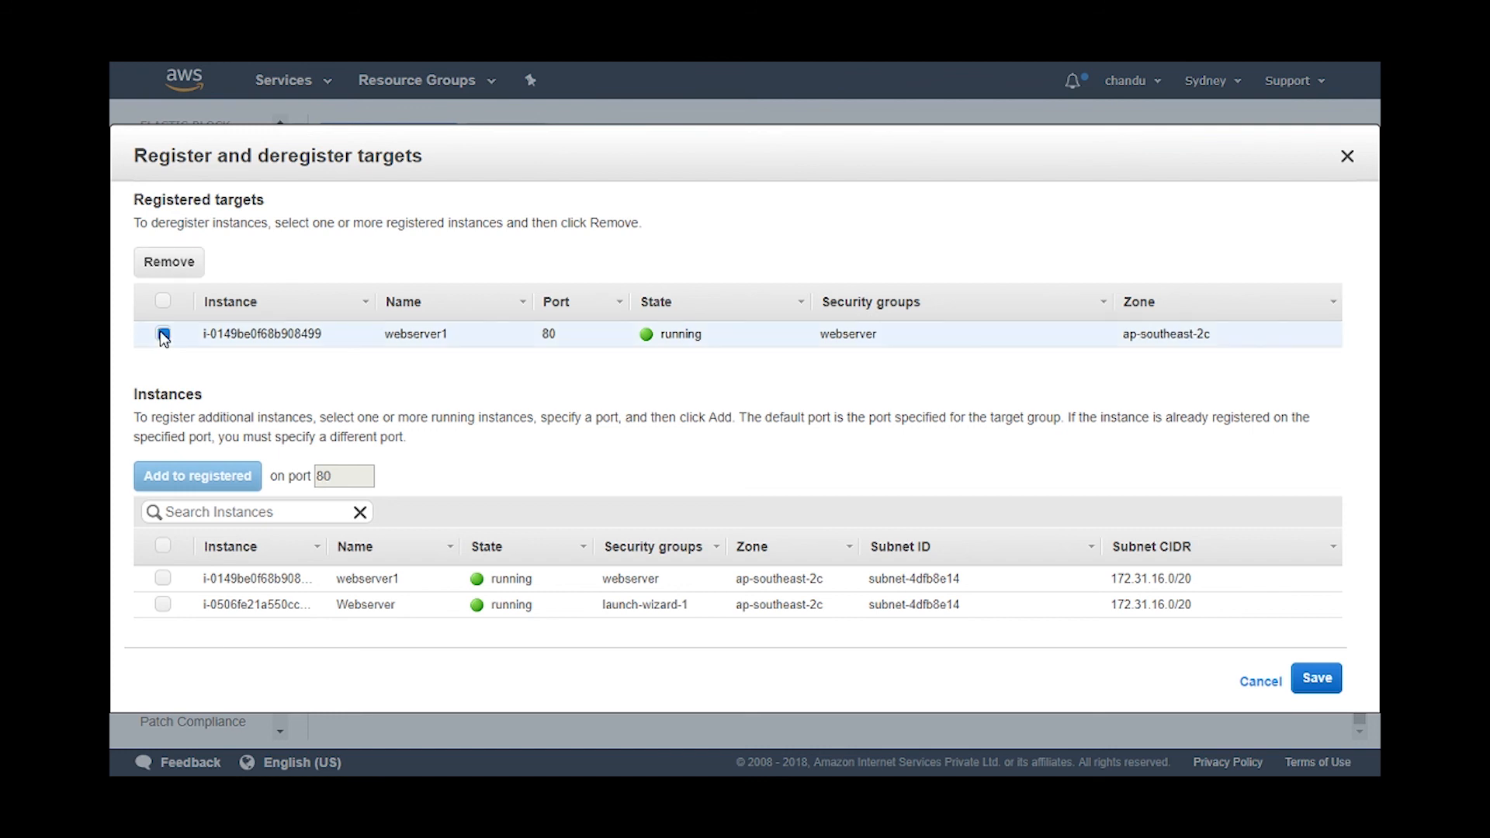
click(167, 265)
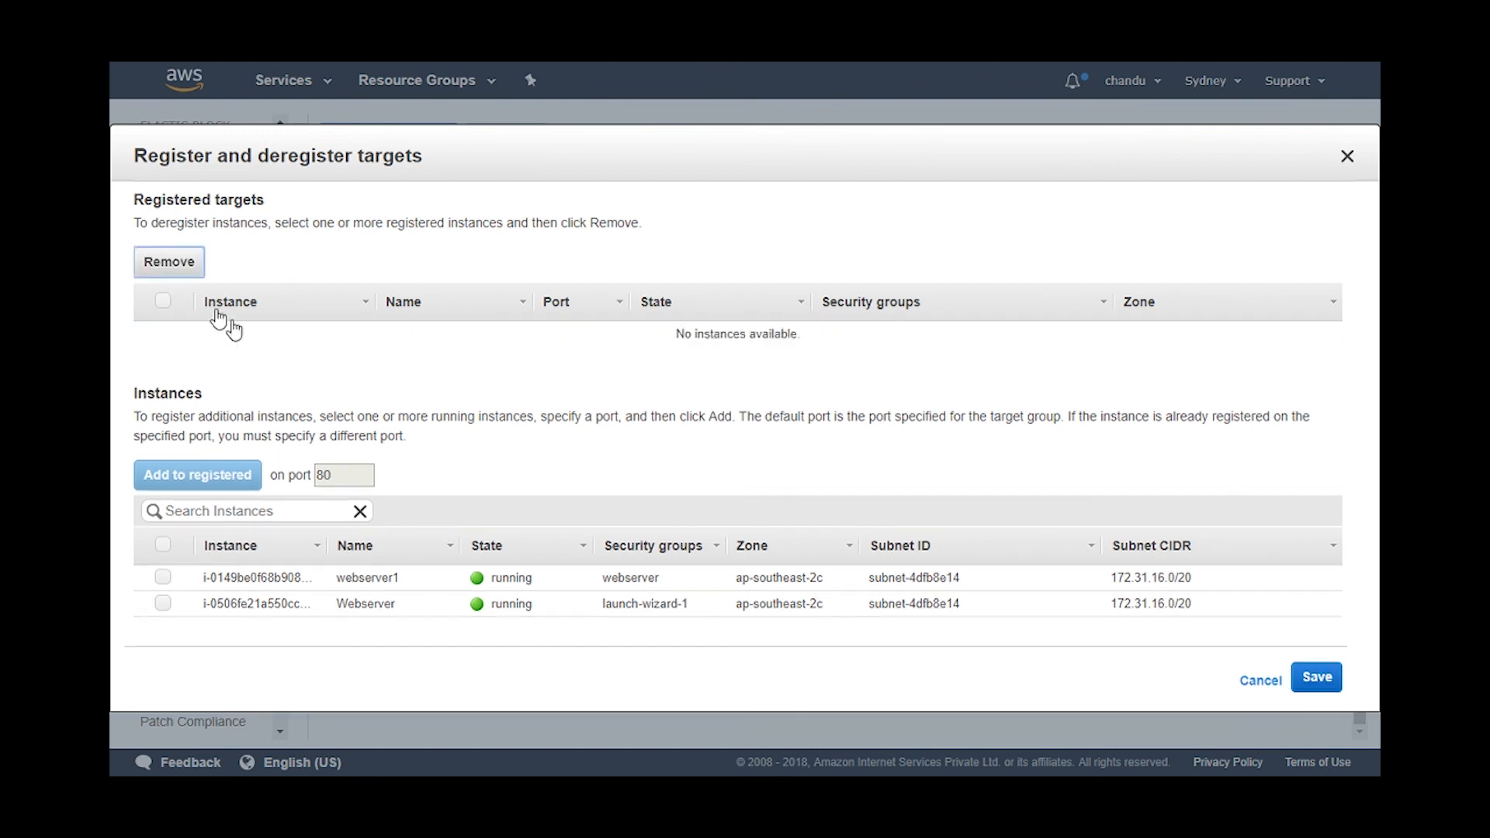
click(1319, 677)
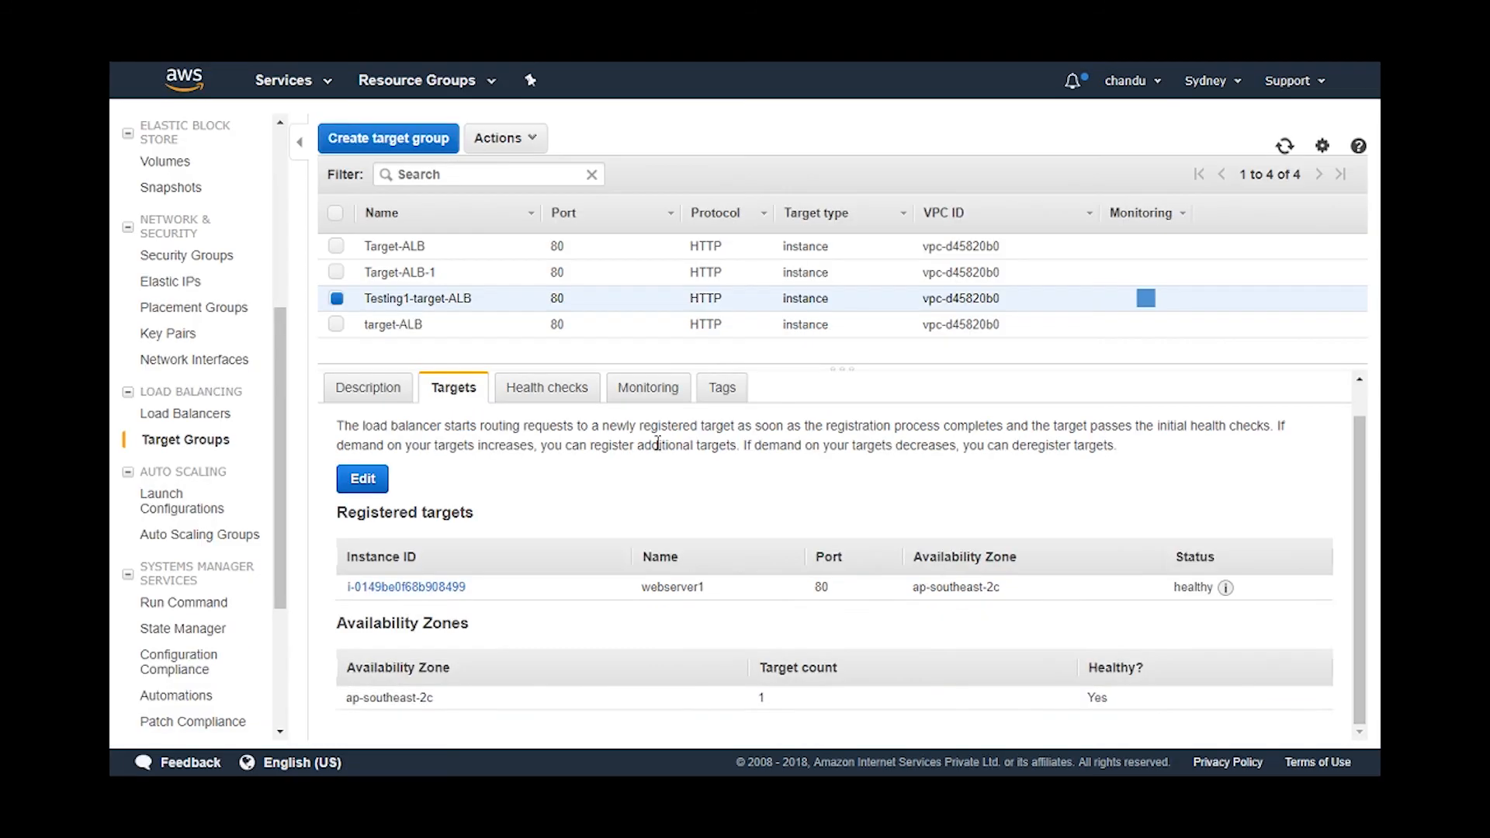